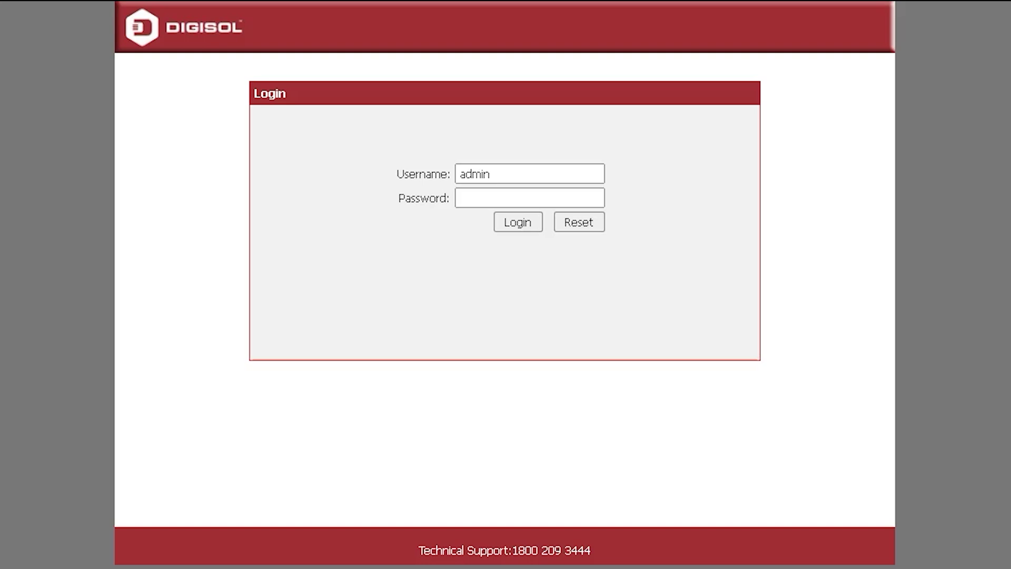
Replace admin with user in the login page's Username field.
{"action": "left_click", "coordinate": [95, 75]}
{"action": "left_click_drag", "start_coordinate": [95, 75], "coordinate": [265, 35]}
{"action": "left_click_drag", "start_coordinate": [90, 63], "coordinate": [93, 73]}
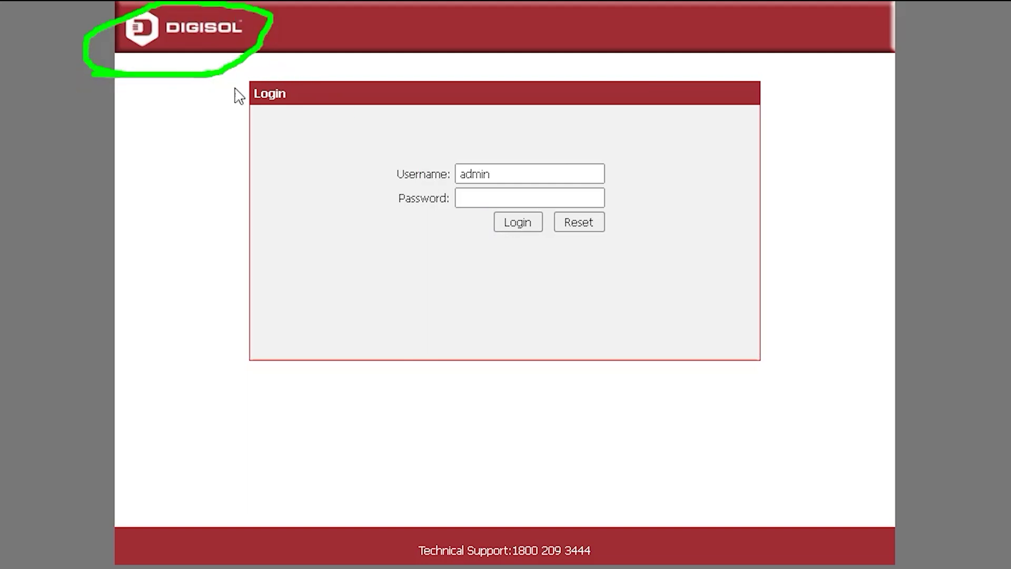
{"action": "mouse_move", "coordinate": [253, 125]}
{"action": "left_mouse_down"}
{"action": "mouse_move", "coordinate": [308, 82]}
{"action": "mouse_move", "coordinate": [199, 127]}
{"action": "mouse_move", "coordinate": [319, 124]}
{"action": "left_mouse_up"}
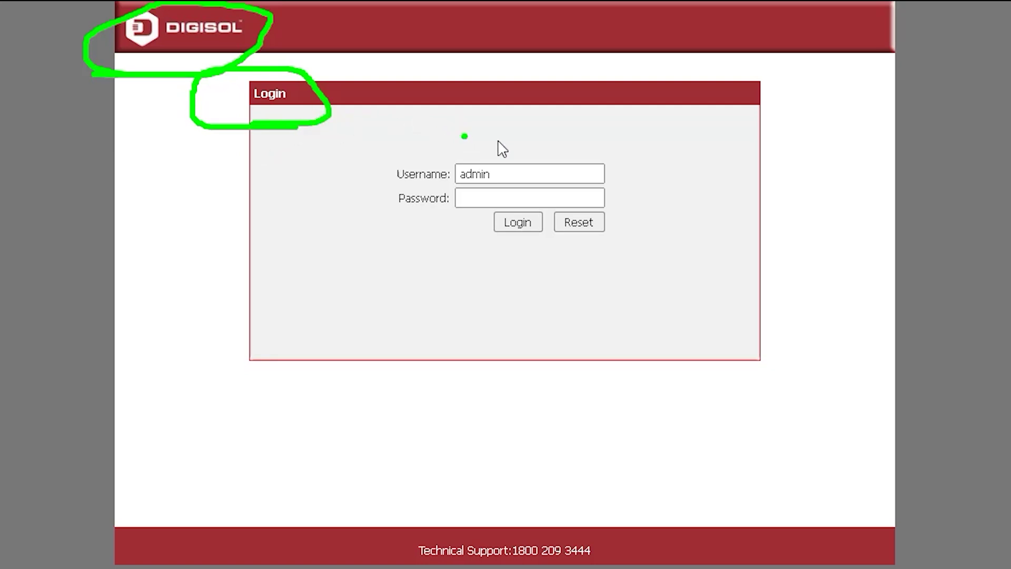
{"action": "mouse_move", "coordinate": [624, 155]}
{"action": "left_mouse_down"}
{"action": "mouse_move", "coordinate": [555, 140]}
{"action": "mouse_move", "coordinate": [315, 209]}
{"action": "mouse_move", "coordinate": [655, 210]}
{"action": "mouse_move", "coordinate": [519, 127]}
{"action": "left_mouse_up"}
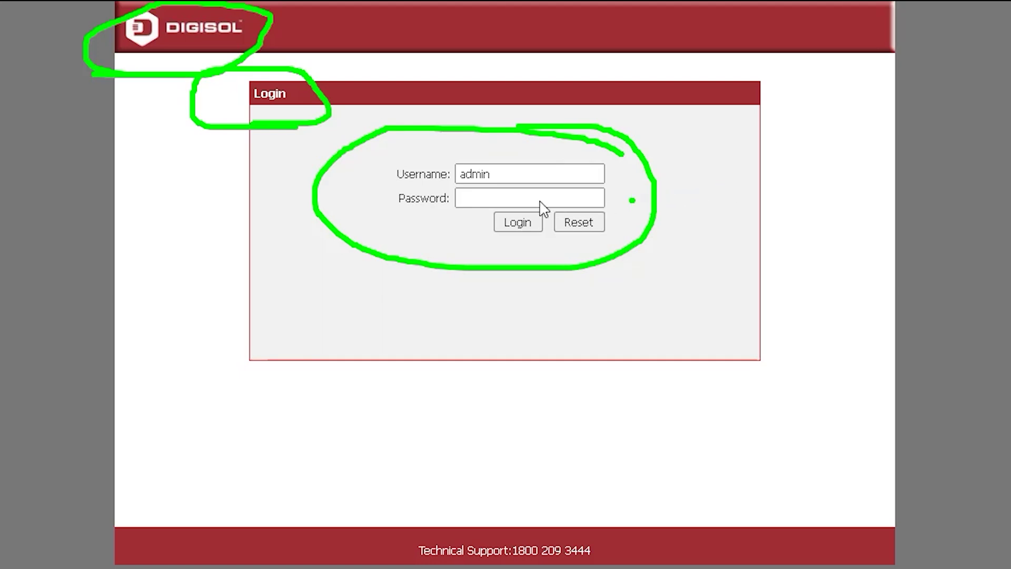
{"action": "mouse_move", "coordinate": [441, 207]}
{"action": "left_mouse_down"}
{"action": "mouse_move", "coordinate": [610, 210]}
{"action": "mouse_move", "coordinate": [621, 199]}
{"action": "mouse_move", "coordinate": [515, 192]}
{"action": "mouse_move", "coordinate": [427, 205]}
{"action": "left_mouse_up"}
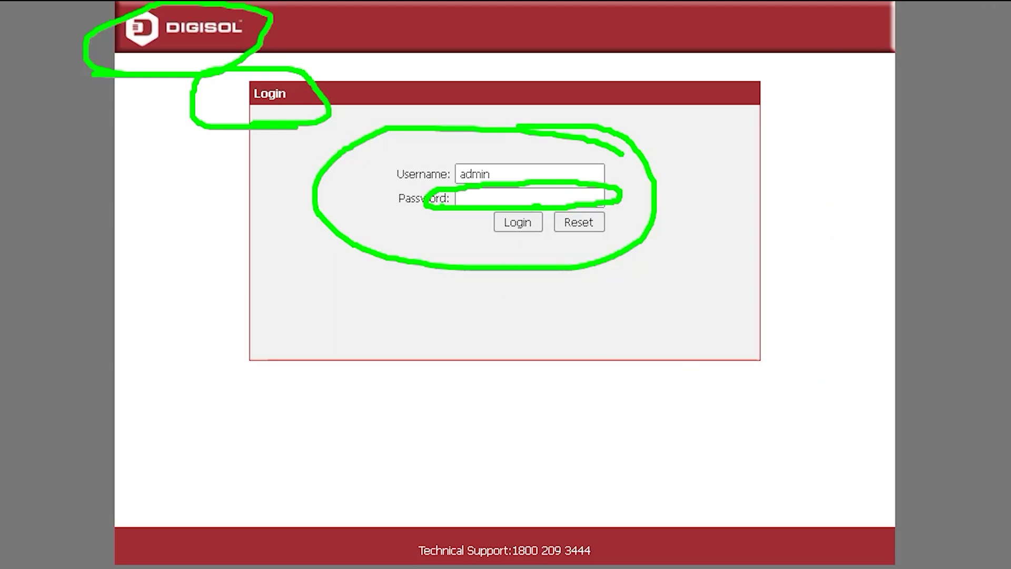
{"action": "left_click", "coordinate": [505, 279]}
{"action": "left_click_drag", "start_coordinate": [520, 242], "coordinate": [544, 340]}
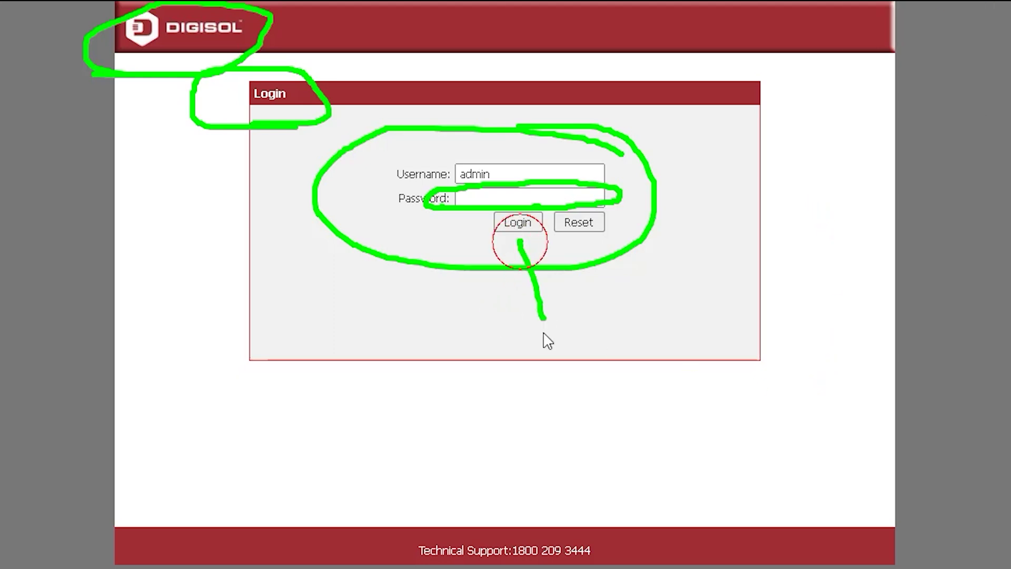
{"action": "mouse_move", "coordinate": [493, 290]}
{"action": "left_mouse_down"}
{"action": "mouse_move", "coordinate": [520, 243]}
{"action": "mouse_move", "coordinate": [630, 300]}
{"action": "left_mouse_up"}
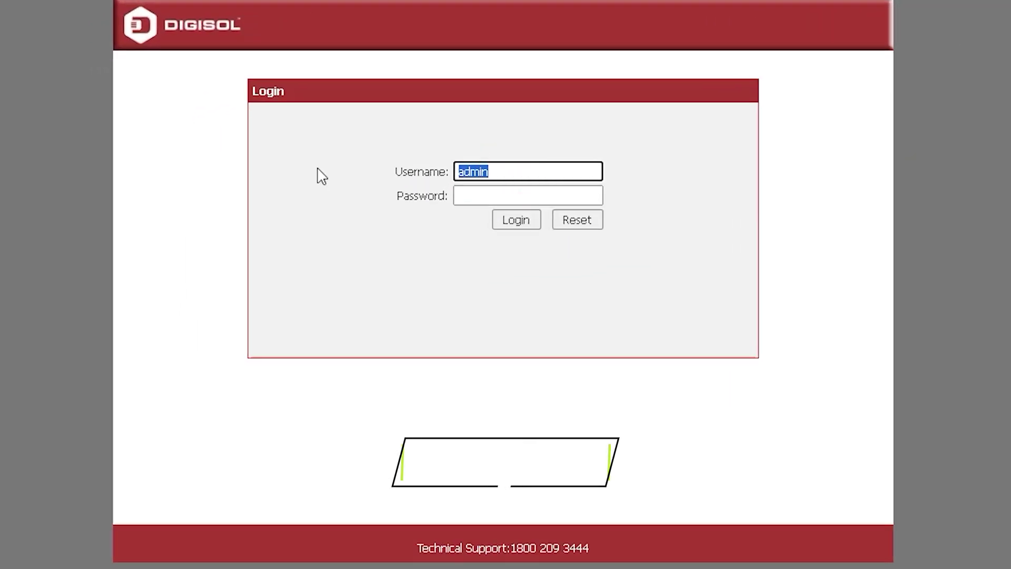
{"action": "type", "text": "user"}
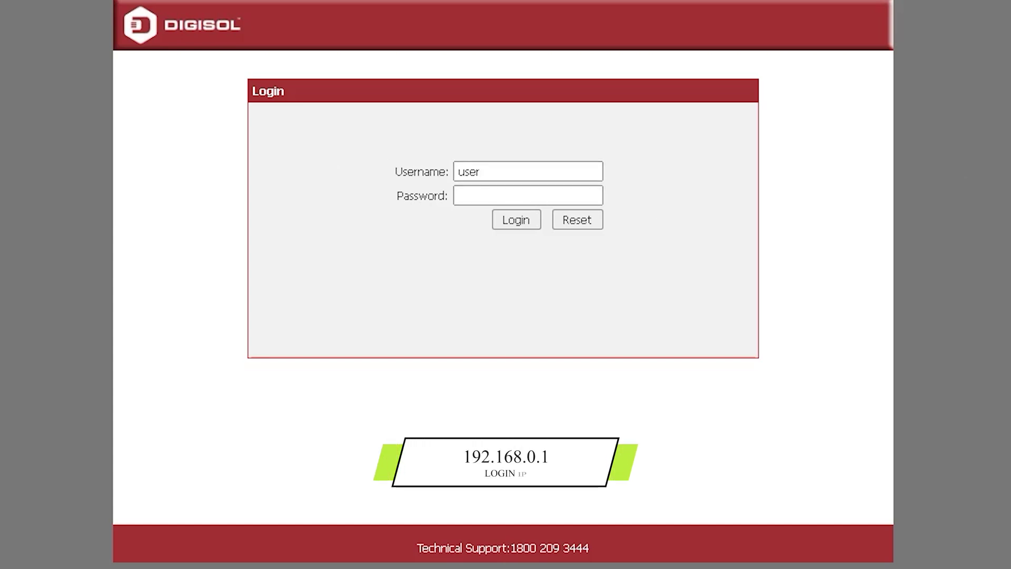
Sign in to the router admin panel as user.
{"action": "mouse_move", "coordinate": [429, 187]}
{"action": "left_mouse_down"}
{"action": "mouse_move", "coordinate": [492, 188]}
{"action": "mouse_move", "coordinate": [411, 201]}
{"action": "mouse_move", "coordinate": [486, 198]}
{"action": "left_mouse_up"}
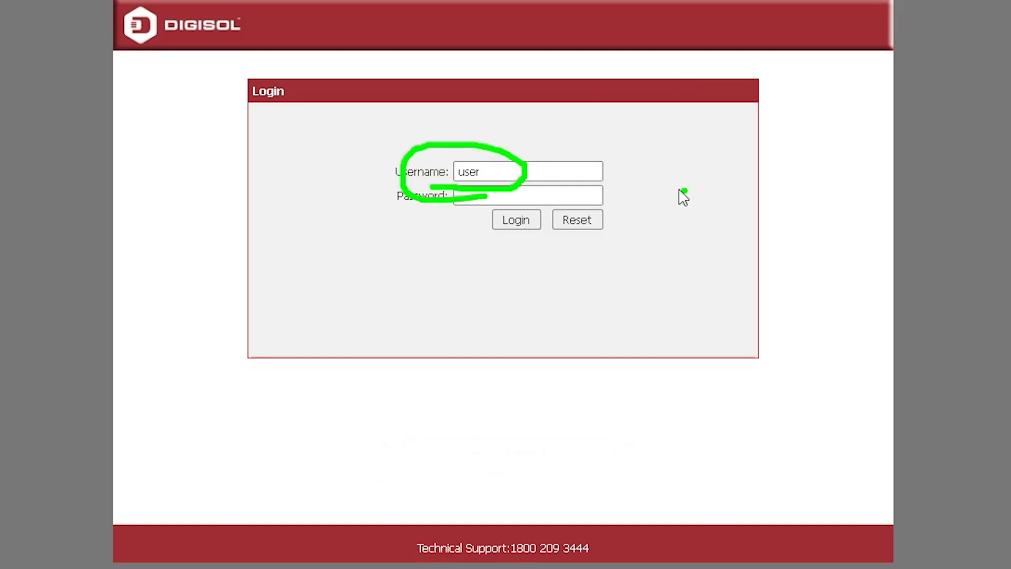
{"action": "mouse_move", "coordinate": [705, 182]}
{"action": "left_mouse_down"}
{"action": "mouse_move", "coordinate": [616, 188]}
{"action": "mouse_move", "coordinate": [637, 149]}
{"action": "left_mouse_up"}
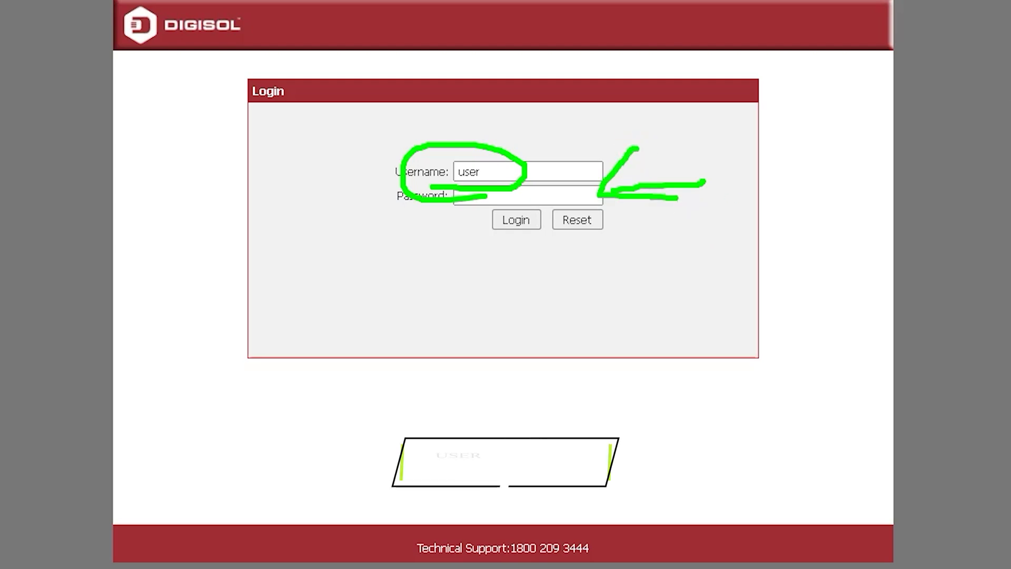
{"action": "key", "text": "Escape"}
{"action": "left_click", "coordinate": [537, 218]}
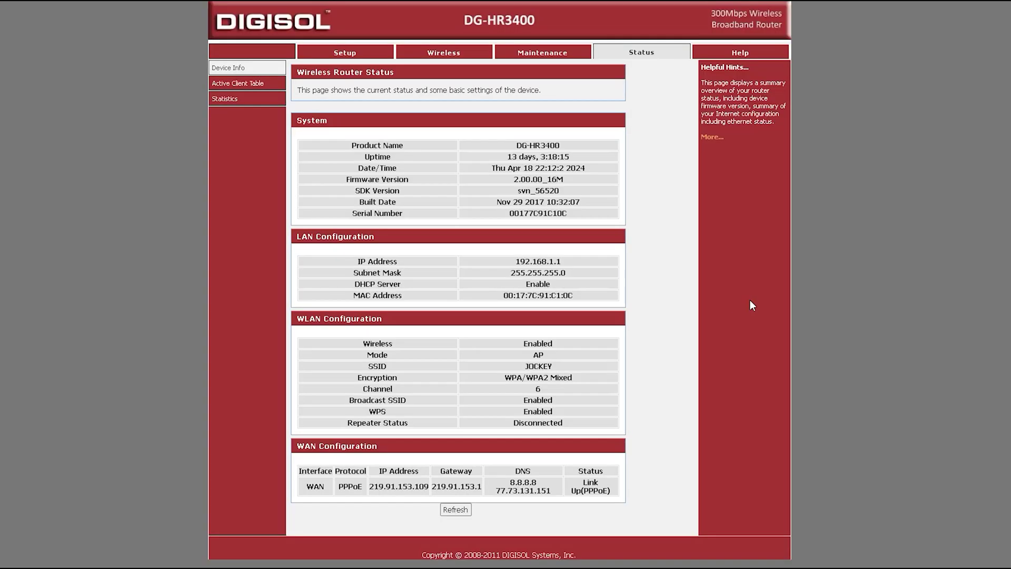
Highlight the System and LAN details on the Device Info status page.
{"action": "mouse_move", "coordinate": [475, 36]}
{"action": "left_mouse_down"}
{"action": "mouse_move", "coordinate": [546, 40]}
{"action": "mouse_move", "coordinate": [444, 23]}
{"action": "left_mouse_up"}
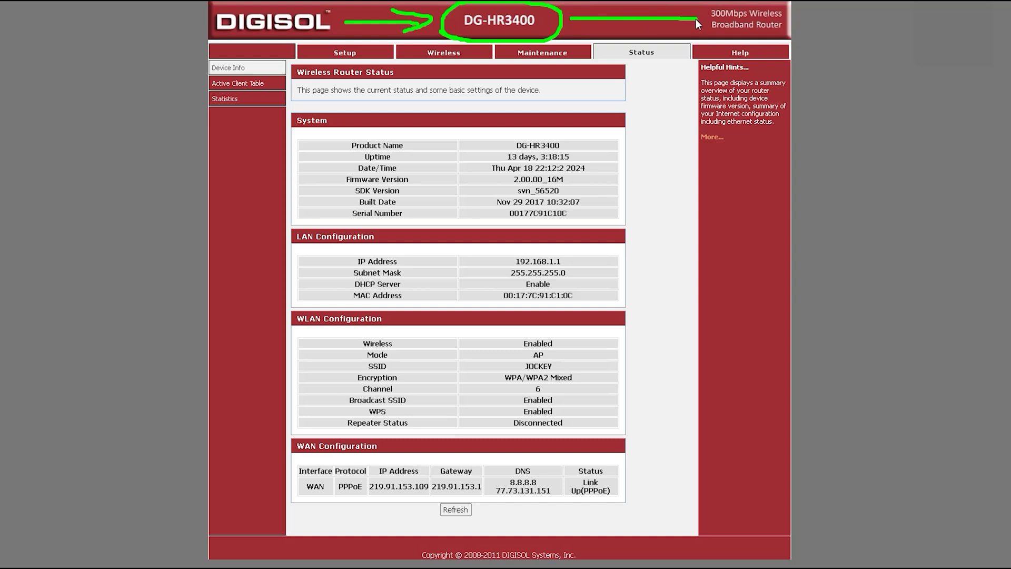
{"action": "mouse_move", "coordinate": [665, 7]}
{"action": "left_mouse_down"}
{"action": "mouse_move", "coordinate": [704, 19]}
{"action": "mouse_move", "coordinate": [652, 41]}
{"action": "mouse_move", "coordinate": [682, 61]}
{"action": "mouse_move", "coordinate": [613, 52]}
{"action": "mouse_move", "coordinate": [672, 67]}
{"action": "left_mouse_up"}
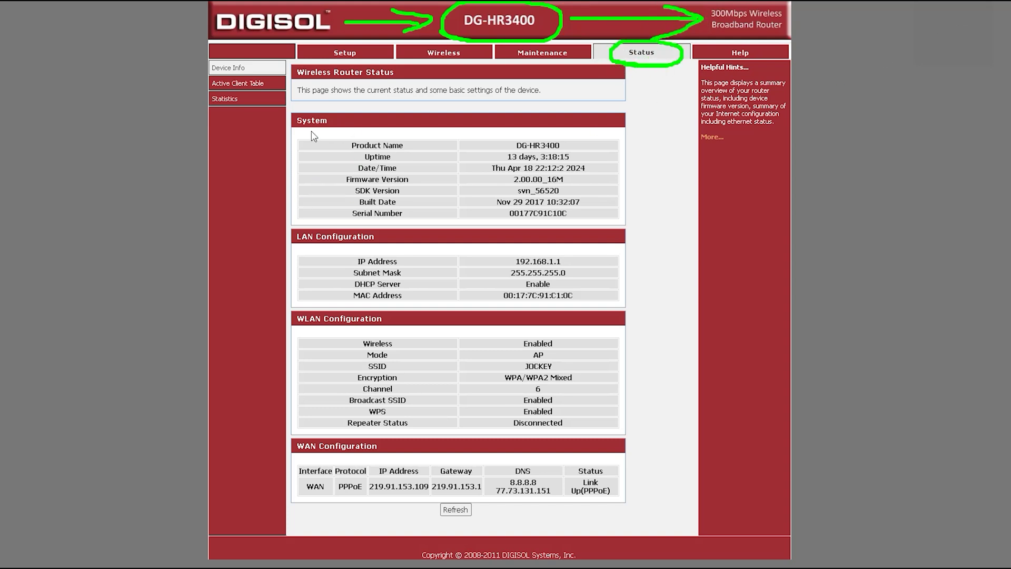
{"action": "mouse_move", "coordinate": [314, 136]}
{"action": "left_mouse_down"}
{"action": "mouse_move", "coordinate": [348, 129]}
{"action": "mouse_move", "coordinate": [317, 109]}
{"action": "left_mouse_up"}
{"action": "mouse_move", "coordinate": [416, 144]}
{"action": "left_mouse_down"}
{"action": "mouse_move", "coordinate": [489, 142]}
{"action": "mouse_move", "coordinate": [472, 157]}
{"action": "mouse_move", "coordinate": [489, 156]}
{"action": "left_mouse_up"}
{"action": "left_click", "coordinate": [407, 170]}
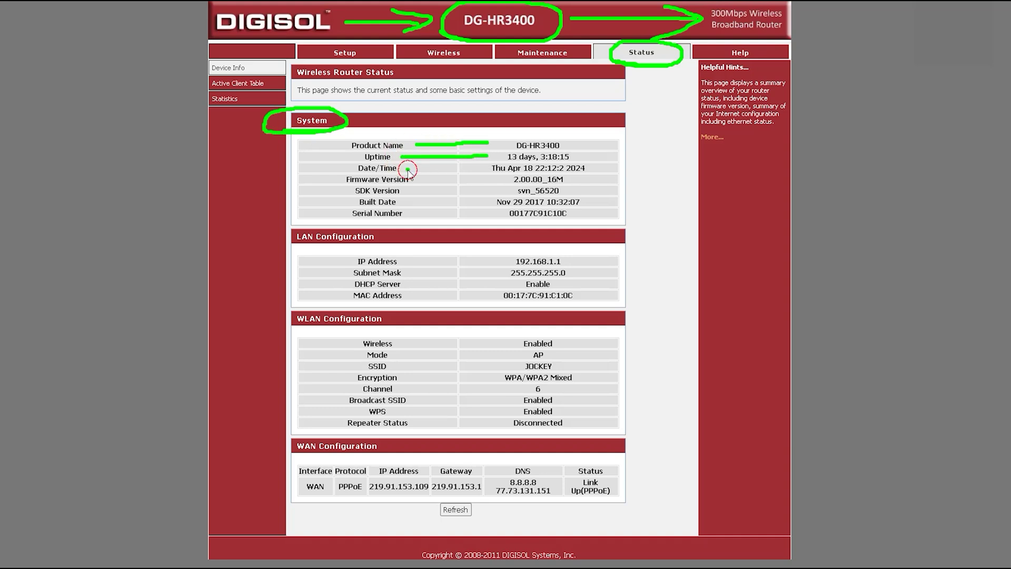
{"action": "left_click_drag", "start_coordinate": [408, 169], "coordinate": [477, 169]}
{"action": "left_click_drag", "start_coordinate": [415, 180], "coordinate": [491, 180]}
{"action": "left_click_drag", "start_coordinate": [413, 194], "coordinate": [498, 193]}
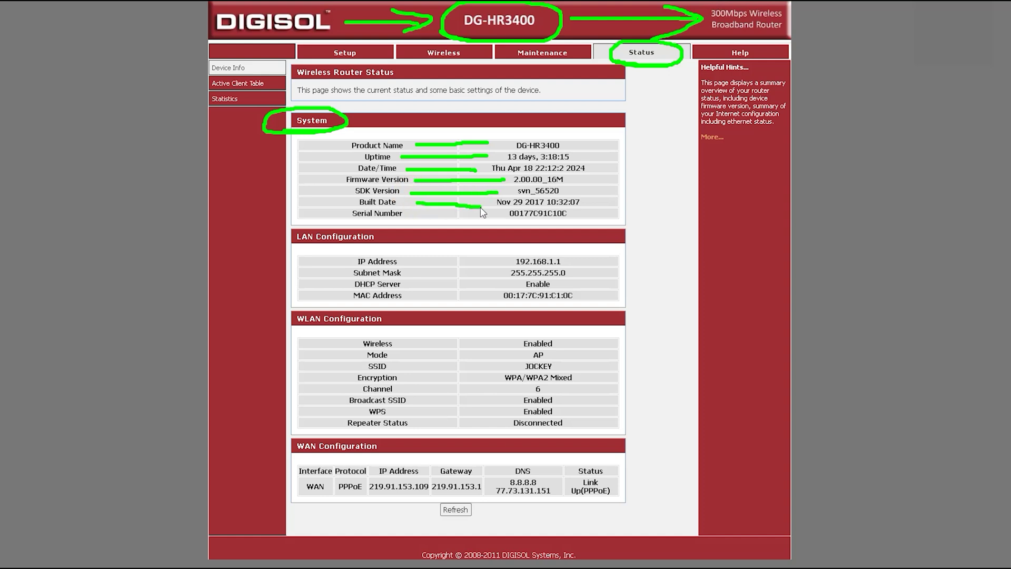
{"action": "left_click_drag", "start_coordinate": [431, 216], "coordinate": [500, 215]}
Highlight the WLAN and WAN Configuration values further down the Device Info page.
{"action": "mouse_move", "coordinate": [289, 258]}
{"action": "left_mouse_down"}
{"action": "mouse_move", "coordinate": [397, 238]}
{"action": "mouse_move", "coordinate": [285, 247]}
{"action": "left_mouse_up"}
{"action": "left_click_drag", "start_coordinate": [413, 264], "coordinate": [490, 263]}
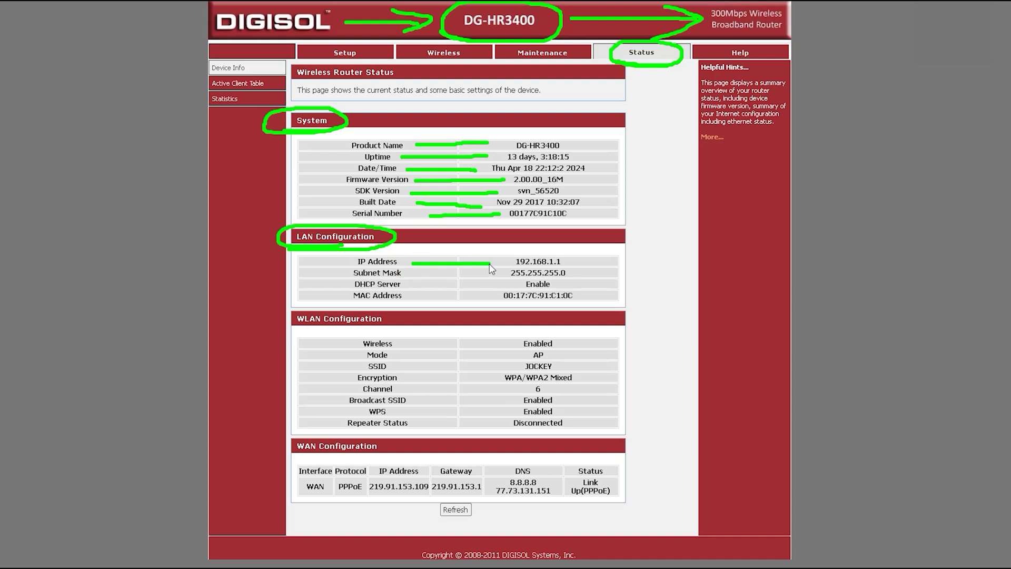
{"action": "left_click_drag", "start_coordinate": [414, 274], "coordinate": [486, 273]}
{"action": "mouse_move", "coordinate": [424, 290]}
{"action": "left_mouse_down"}
{"action": "mouse_move", "coordinate": [508, 289]}
{"action": "mouse_move", "coordinate": [476, 298]}
{"action": "left_mouse_up"}
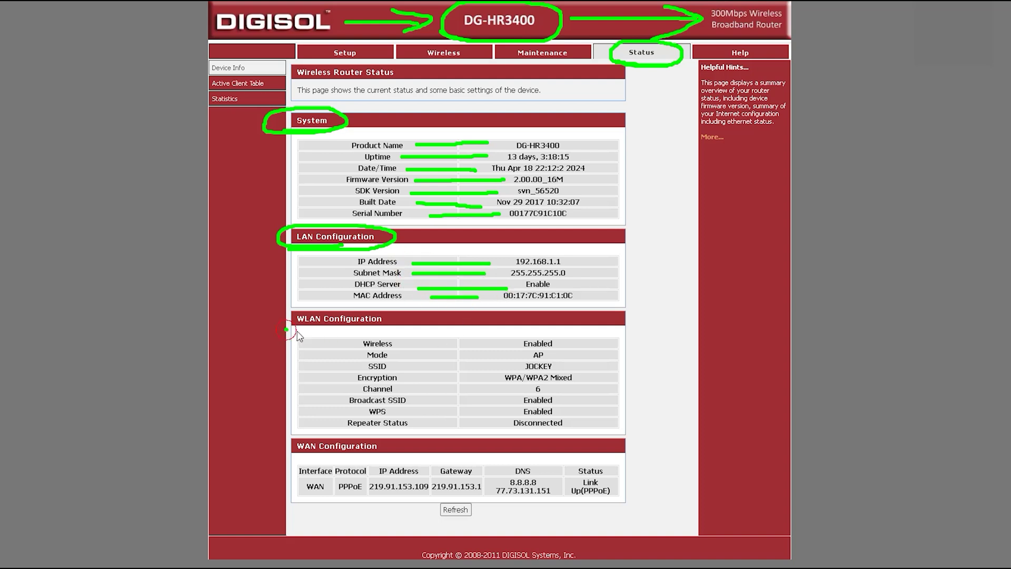
{"action": "mouse_move", "coordinate": [287, 329]}
{"action": "left_mouse_down"}
{"action": "mouse_move", "coordinate": [287, 310]}
{"action": "mouse_move", "coordinate": [477, 345]}
{"action": "left_mouse_up"}
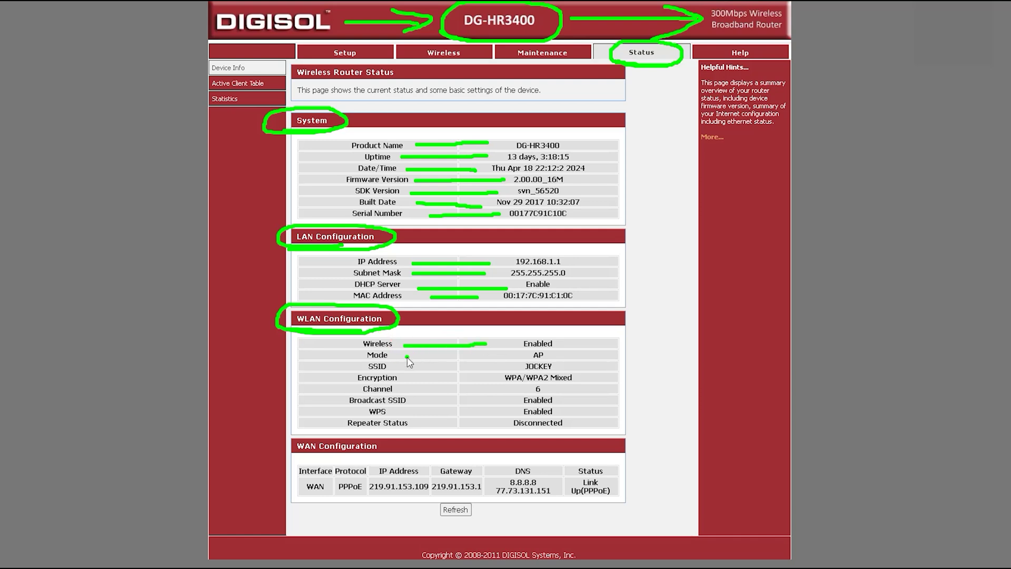
{"action": "left_click_drag", "start_coordinate": [408, 357], "coordinate": [508, 357]}
{"action": "left_click_drag", "start_coordinate": [430, 368], "coordinate": [495, 366]}
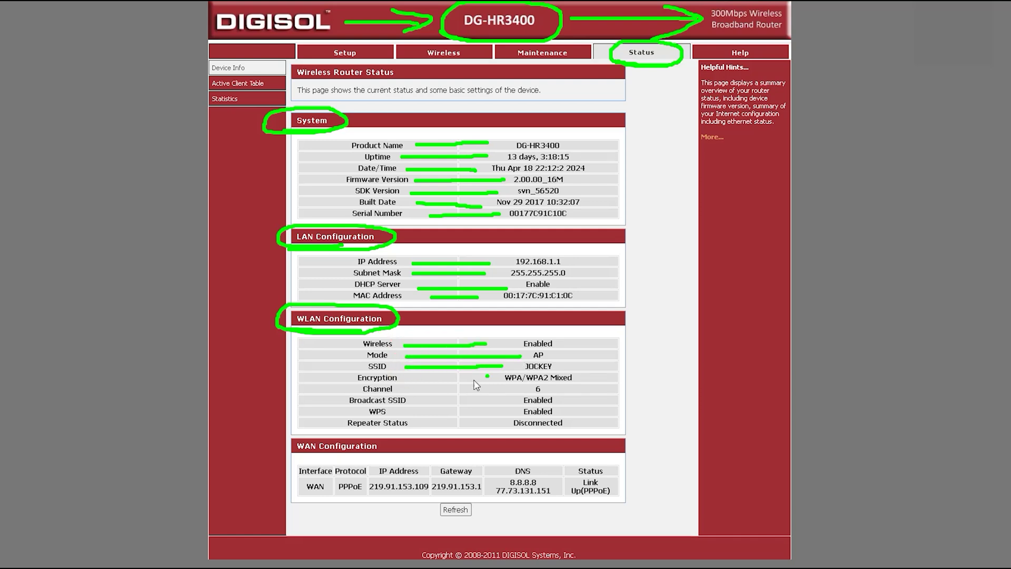
{"action": "left_click_drag", "start_coordinate": [415, 380], "coordinate": [482, 380]}
{"action": "left_click_drag", "start_coordinate": [412, 392], "coordinate": [478, 391]}
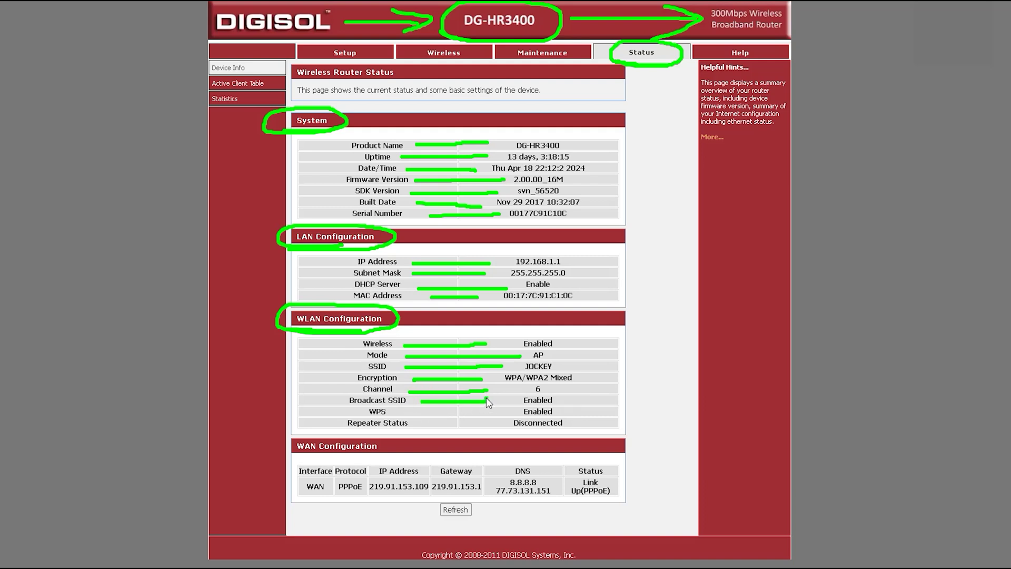
{"action": "left_click_drag", "start_coordinate": [428, 414], "coordinate": [494, 417]}
{"action": "left_click_drag", "start_coordinate": [427, 425], "coordinate": [479, 424]}
{"action": "mouse_move", "coordinate": [279, 458]}
{"action": "left_mouse_down"}
{"action": "mouse_move", "coordinate": [372, 436]}
{"action": "mouse_move", "coordinate": [327, 460]}
{"action": "left_mouse_up"}
{"action": "mouse_move", "coordinate": [292, 500]}
{"action": "left_mouse_down"}
{"action": "mouse_move", "coordinate": [328, 478]}
{"action": "mouse_move", "coordinate": [308, 500]}
{"action": "mouse_move", "coordinate": [347, 499]}
{"action": "mouse_move", "coordinate": [337, 477]}
{"action": "mouse_move", "coordinate": [316, 503]}
{"action": "mouse_move", "coordinate": [427, 493]}
{"action": "mouse_move", "coordinate": [535, 504]}
{"action": "mouse_move", "coordinate": [498, 463]}
{"action": "mouse_move", "coordinate": [541, 508]}
{"action": "mouse_move", "coordinate": [617, 503]}
{"action": "mouse_move", "coordinate": [590, 468]}
{"action": "mouse_move", "coordinate": [566, 464]}
{"action": "mouse_move", "coordinate": [609, 495]}
{"action": "mouse_move", "coordinate": [550, 474]}
{"action": "mouse_move", "coordinate": [634, 504]}
{"action": "left_mouse_up"}
{"action": "left_click", "coordinate": [598, 502]}
{"action": "key", "text": "w"}
{"action": "key", "text": "w"}
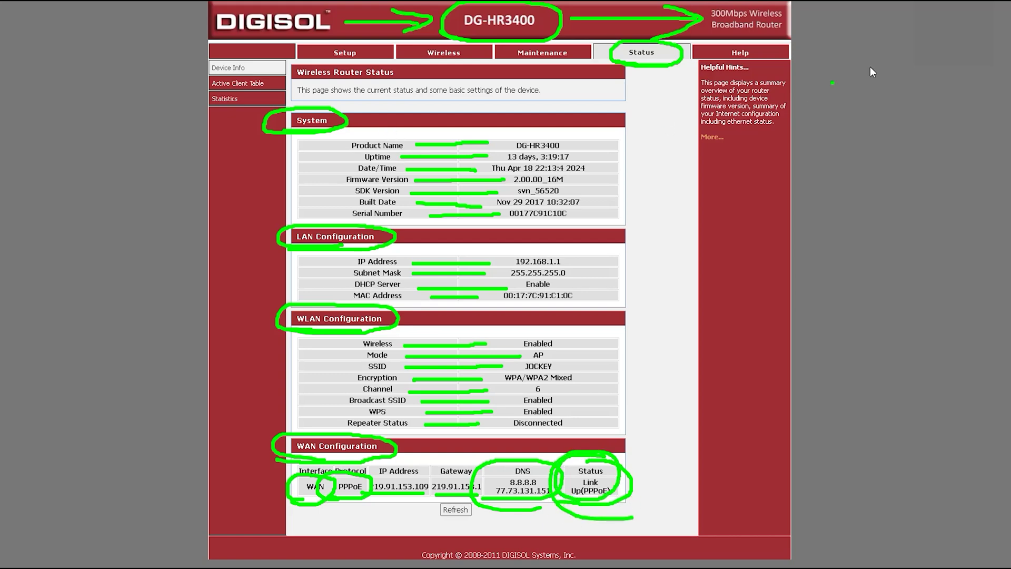
{"action": "key", "text": "Escape"}
Show the Active Client Table with wired clients 192.168.1.225 and 192.168.1.108 and wireless client 192.168.1.4.
{"action": "left_click", "coordinate": [252, 84]}
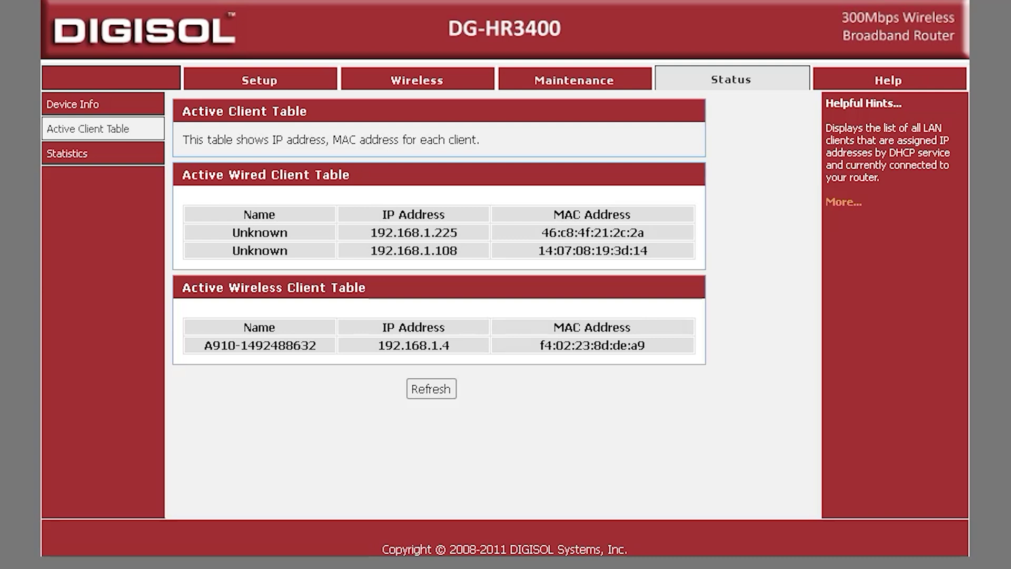
{"action": "mouse_move", "coordinate": [34, 138]}
{"action": "left_mouse_down"}
{"action": "mouse_move", "coordinate": [131, 153]}
{"action": "mouse_move", "coordinate": [62, 114]}
{"action": "mouse_move", "coordinate": [35, 138]}
{"action": "left_mouse_up"}
{"action": "mouse_move", "coordinate": [178, 124]}
{"action": "left_mouse_down"}
{"action": "mouse_move", "coordinate": [324, 118]}
{"action": "mouse_move", "coordinate": [181, 102]}
{"action": "mouse_move", "coordinate": [264, 127]}
{"action": "left_mouse_up"}
{"action": "mouse_move", "coordinate": [163, 185]}
{"action": "left_mouse_down"}
{"action": "mouse_move", "coordinate": [371, 179]}
{"action": "mouse_move", "coordinate": [145, 178]}
{"action": "left_mouse_up"}
{"action": "left_click", "coordinate": [306, 230]}
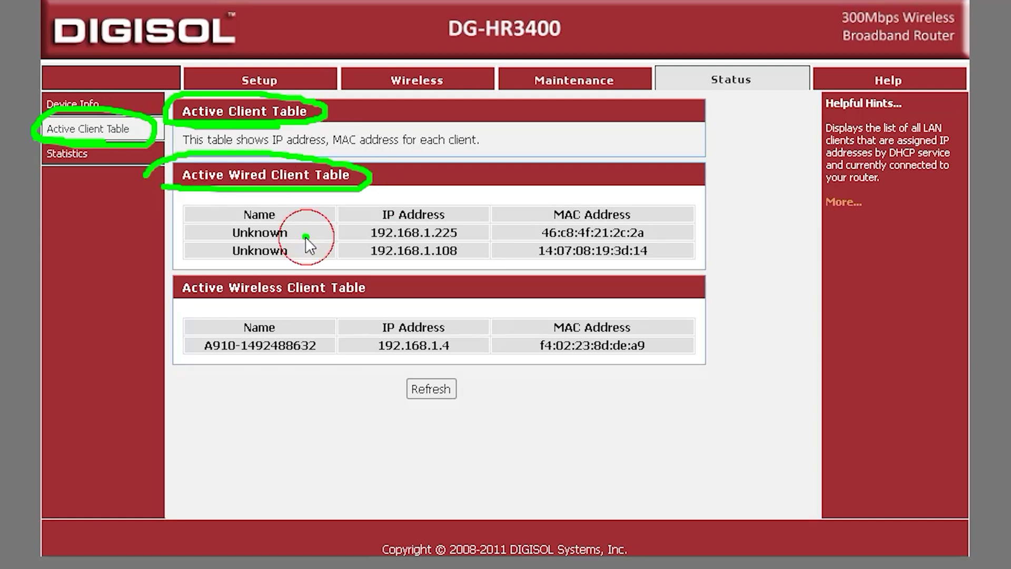
{"action": "mouse_move", "coordinate": [306, 236]}
{"action": "left_mouse_down"}
{"action": "mouse_move", "coordinate": [347, 236]}
{"action": "mouse_move", "coordinate": [342, 247]}
{"action": "left_mouse_up"}
{"action": "left_click", "coordinate": [472, 236]}
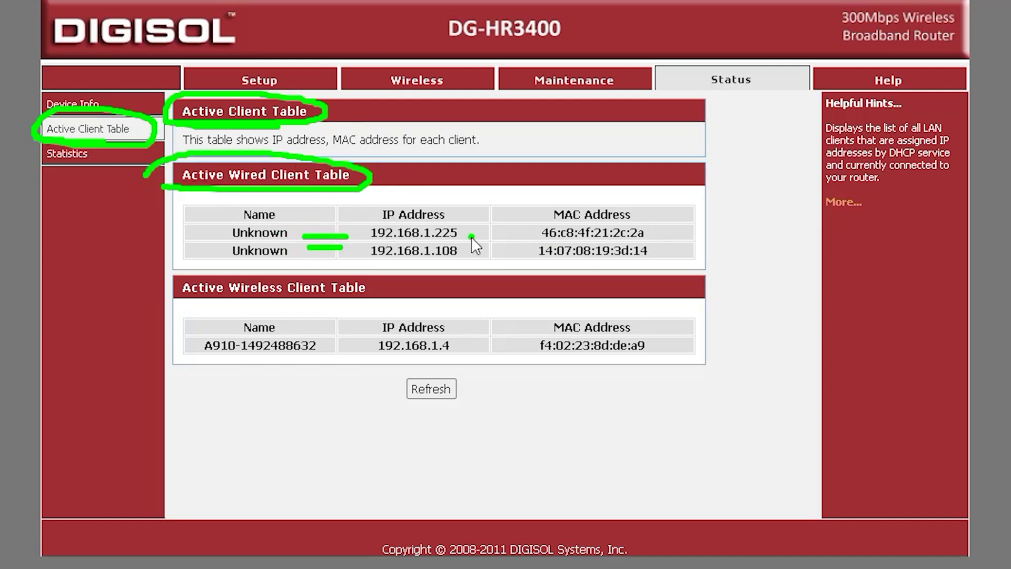
{"action": "mouse_move", "coordinate": [457, 237]}
{"action": "left_mouse_down"}
{"action": "mouse_move", "coordinate": [460, 207]}
{"action": "mouse_move", "coordinate": [350, 222]}
{"action": "mouse_move", "coordinate": [474, 239]}
{"action": "mouse_move", "coordinate": [501, 264]}
{"action": "mouse_move", "coordinate": [414, 231]}
{"action": "left_mouse_up"}
{"action": "mouse_move", "coordinate": [643, 205]}
{"action": "left_mouse_down"}
{"action": "mouse_move", "coordinate": [556, 198]}
{"action": "mouse_move", "coordinate": [665, 254]}
{"action": "mouse_move", "coordinate": [524, 194]}
{"action": "left_mouse_up"}
{"action": "mouse_move", "coordinate": [165, 304]}
{"action": "left_mouse_down"}
{"action": "mouse_move", "coordinate": [353, 314]}
{"action": "mouse_move", "coordinate": [247, 261]}
{"action": "mouse_move", "coordinate": [216, 304]}
{"action": "left_mouse_up"}
{"action": "mouse_move", "coordinate": [184, 350]}
{"action": "left_mouse_down"}
{"action": "mouse_move", "coordinate": [323, 366]}
{"action": "mouse_move", "coordinate": [465, 358]}
{"action": "left_mouse_up"}
{"action": "left_click", "coordinate": [453, 379]}
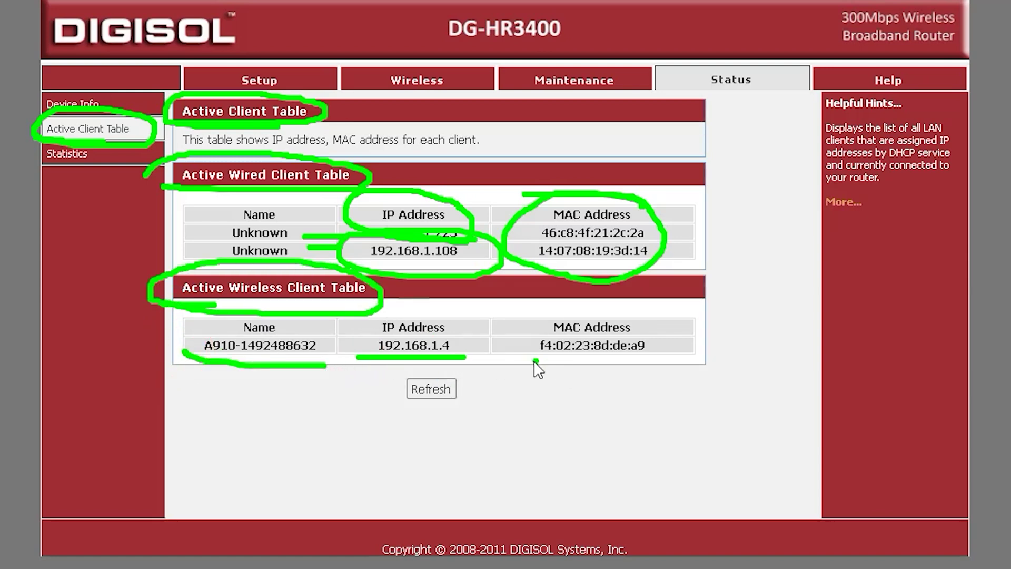
{"action": "mouse_move", "coordinate": [536, 363]}
{"action": "left_mouse_down"}
{"action": "mouse_move", "coordinate": [681, 337]}
{"action": "mouse_move", "coordinate": [504, 322]}
{"action": "mouse_move", "coordinate": [556, 363]}
{"action": "left_mouse_up"}
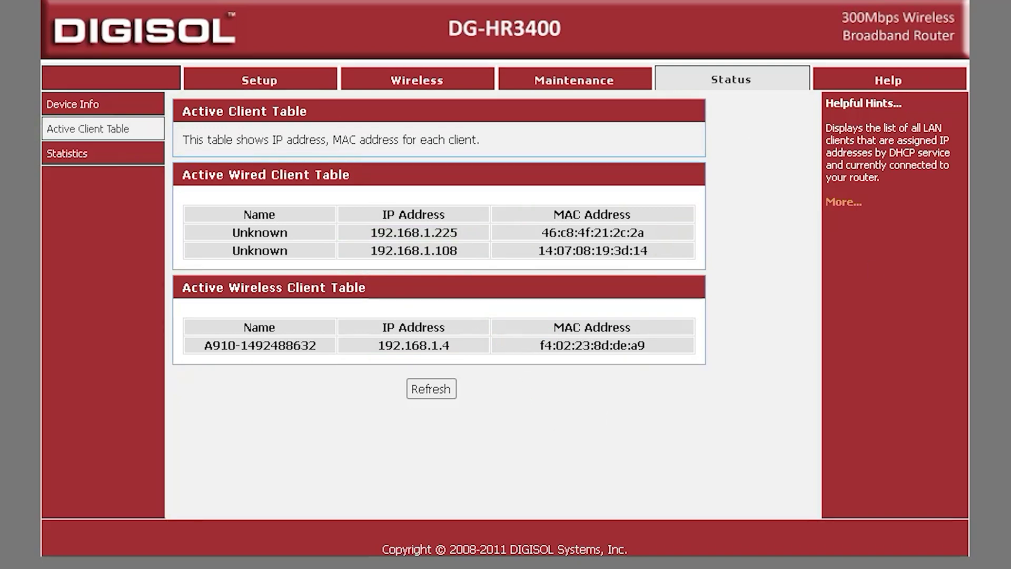
Open Statistics and point out the LAN, WAN and WLAN packet counts.
{"action": "left_click", "coordinate": [82, 153]}
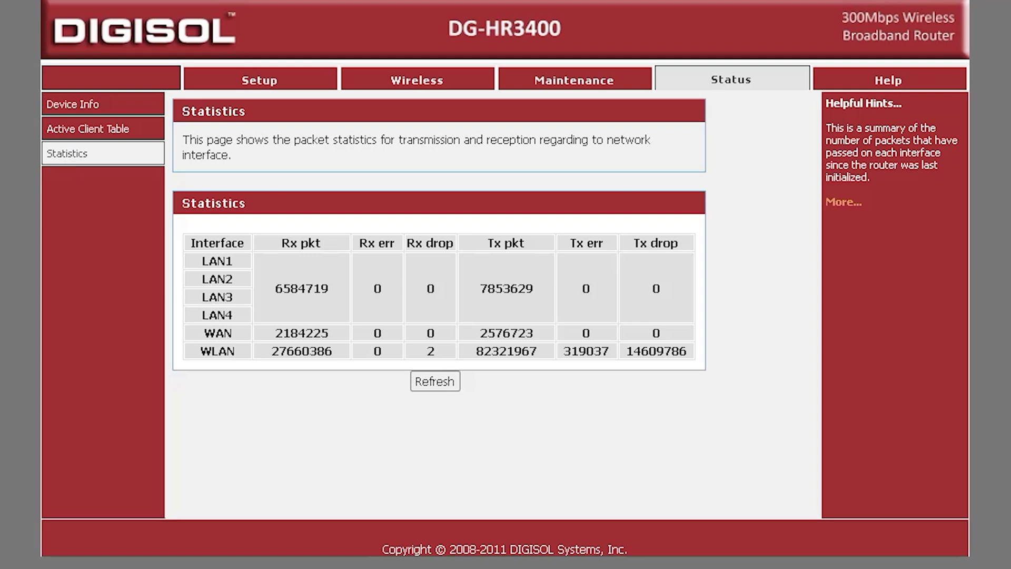
{"action": "mouse_move", "coordinate": [226, 150]}
{"action": "left_mouse_down"}
{"action": "mouse_move", "coordinate": [266, 97]}
{"action": "mouse_move", "coordinate": [166, 131]}
{"action": "left_mouse_up"}
{"action": "mouse_move", "coordinate": [187, 228]}
{"action": "left_mouse_down"}
{"action": "mouse_move", "coordinate": [283, 217]}
{"action": "mouse_move", "coordinate": [131, 216]}
{"action": "left_mouse_up"}
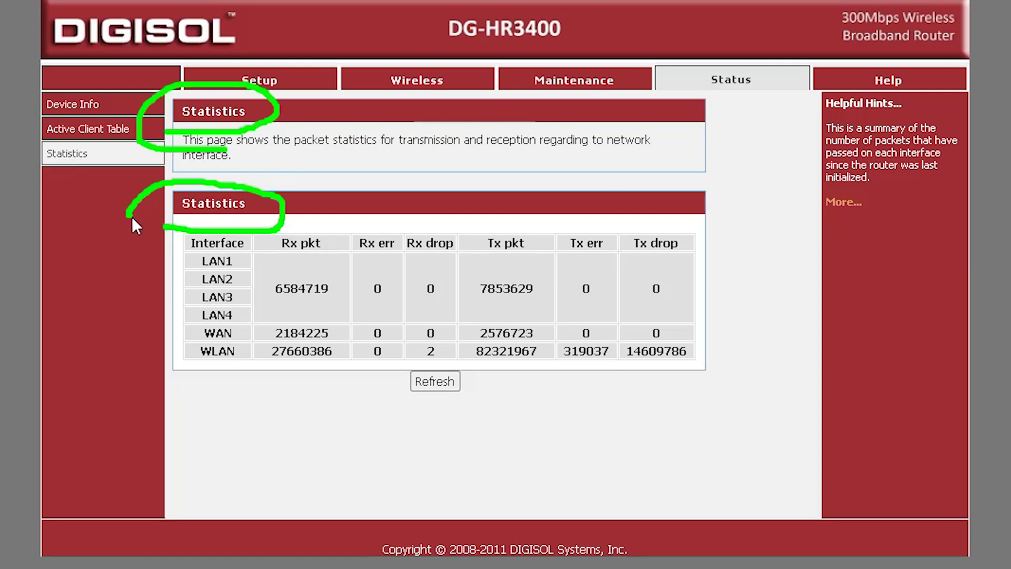
{"action": "mouse_move", "coordinate": [190, 381]}
{"action": "left_mouse_down"}
{"action": "mouse_move", "coordinate": [245, 269]}
{"action": "mouse_move", "coordinate": [173, 228]}
{"action": "mouse_move", "coordinate": [237, 384]}
{"action": "left_mouse_up"}
{"action": "mouse_move", "coordinate": [314, 217]}
{"action": "left_mouse_down"}
{"action": "mouse_move", "coordinate": [287, 224]}
{"action": "mouse_move", "coordinate": [258, 340]}
{"action": "mouse_move", "coordinate": [652, 438]}
{"action": "mouse_move", "coordinate": [531, 183]}
{"action": "mouse_move", "coordinate": [247, 233]}
{"action": "left_mouse_up"}
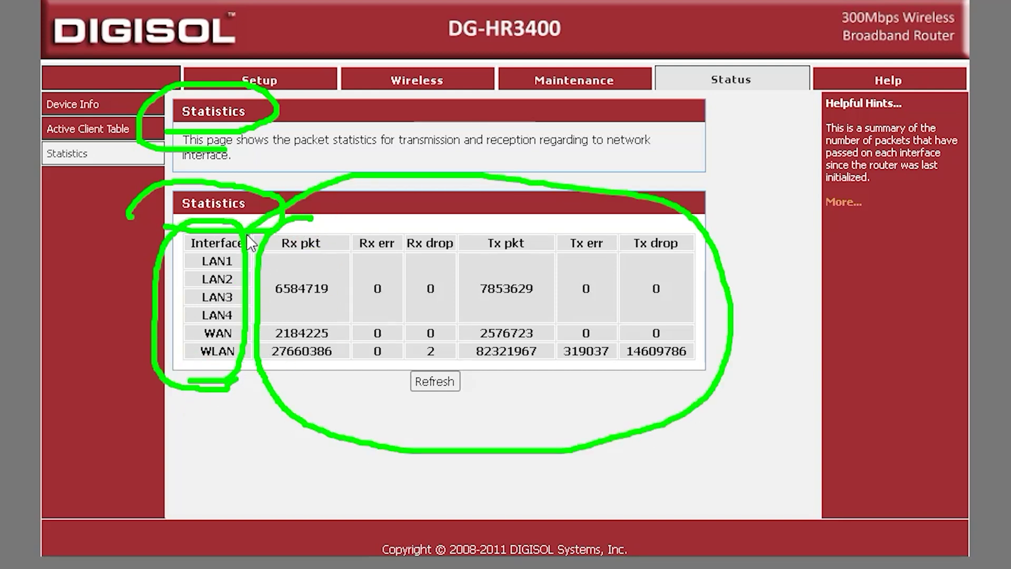
{"action": "key", "text": "Escape"}
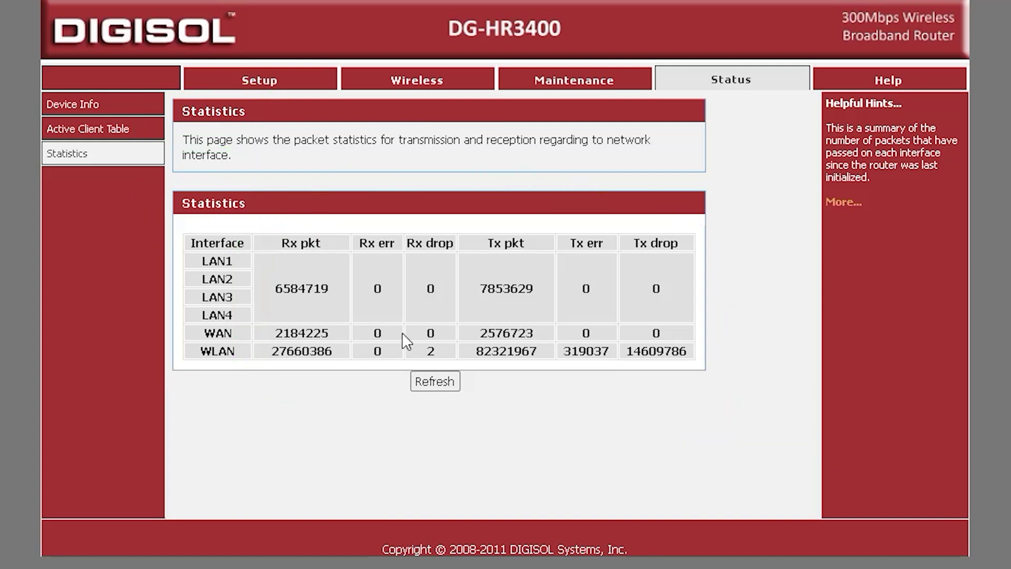
Refresh the interface packet statistics to the latest counts.
{"action": "left_click", "coordinate": [433, 383]}
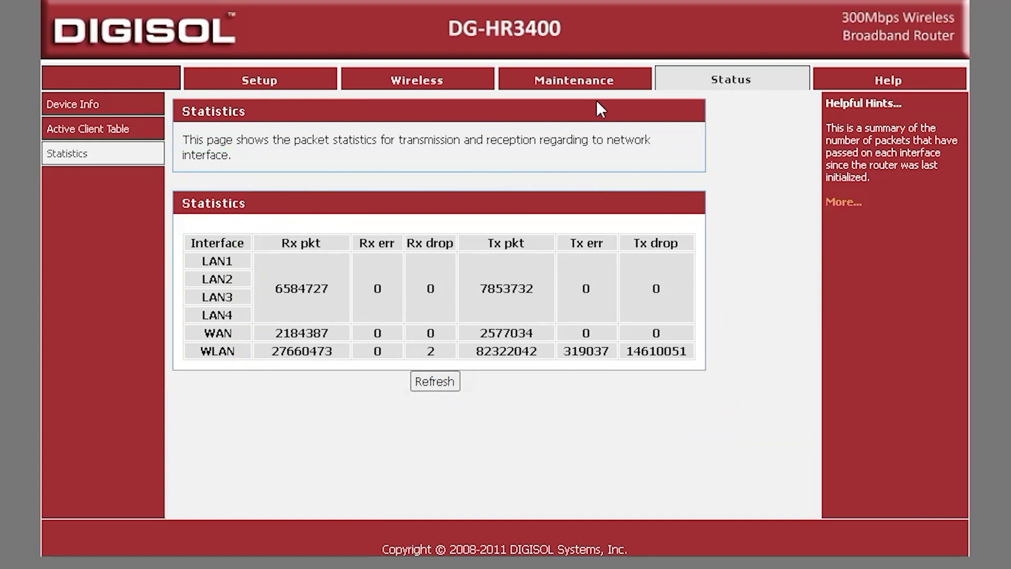
{"action": "left_click_drag", "start_coordinate": [223, 60], "coordinate": [295, 117]}
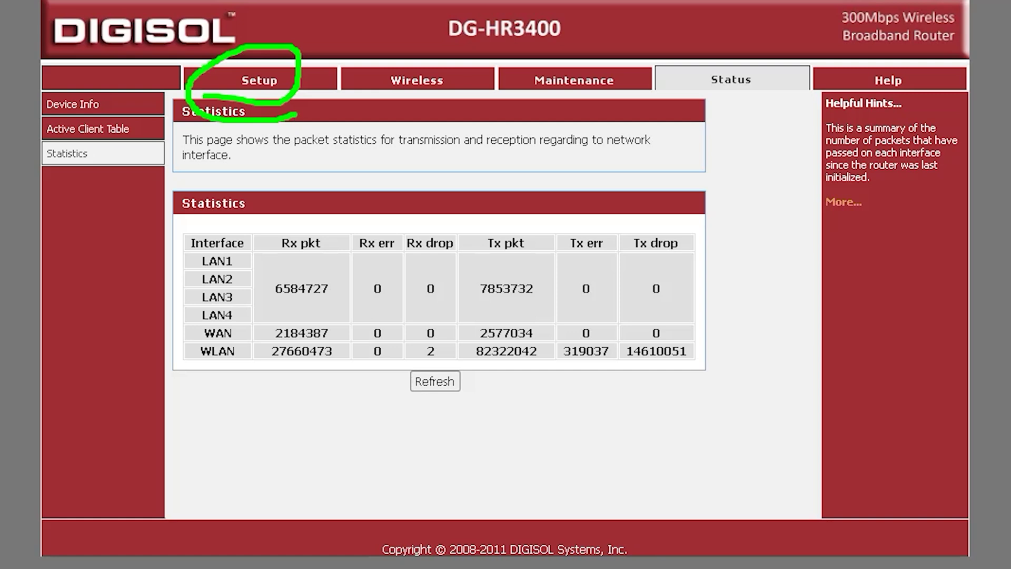
{"action": "key", "text": "Escape"}
Show the LAN Interface Setup page with IP 192.168.1.1 and DHCP pool 192.168.1.2–192.168.1.254.
{"action": "left_click", "coordinate": [267, 82]}
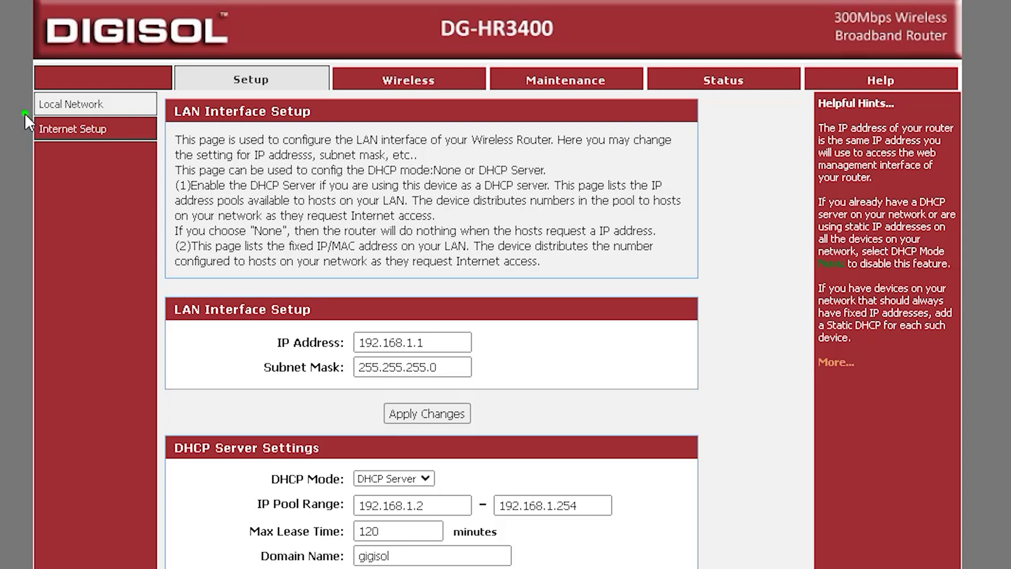
{"action": "left_click_drag", "start_coordinate": [128, 115], "coordinate": [20, 91]}
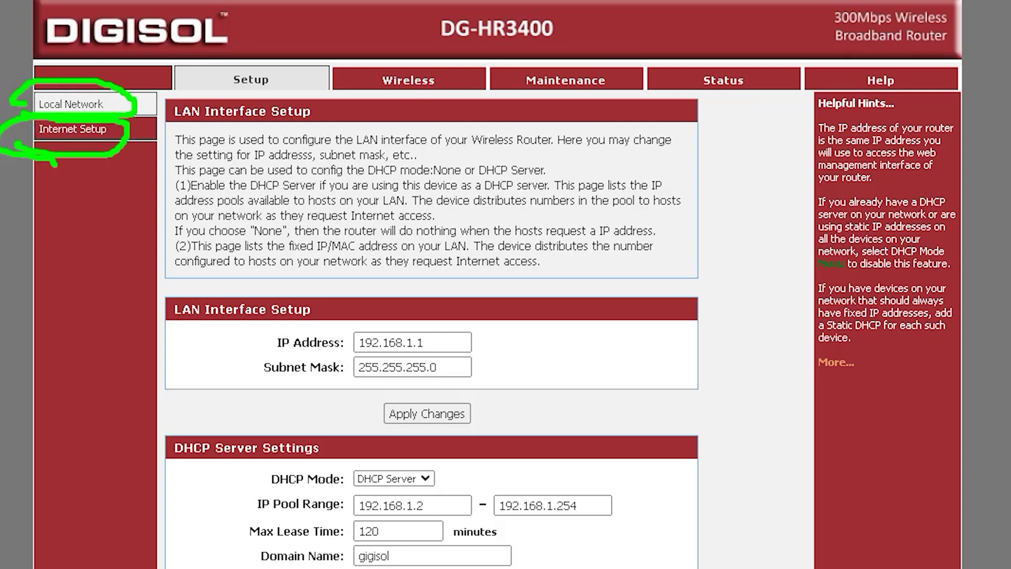
{"action": "key", "text": "Escape"}
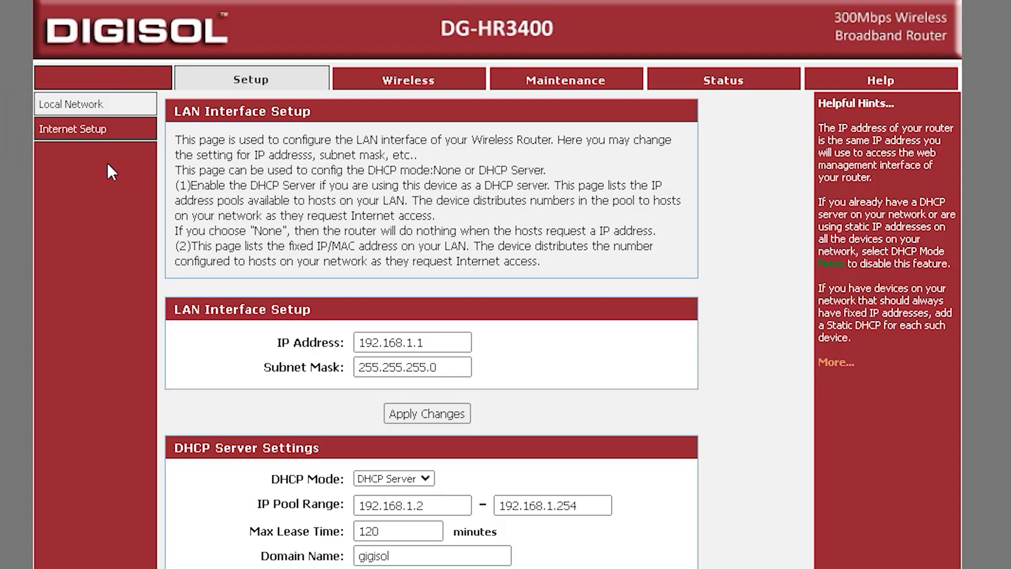
{"action": "left_click", "coordinate": [74, 129]}
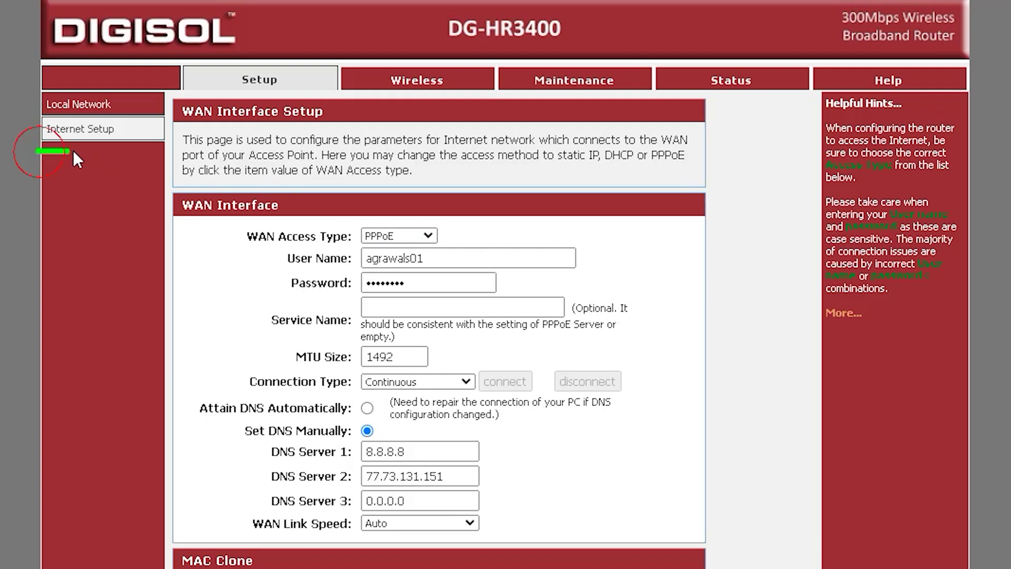
Review the WAN Interface Setup page and its access type list, keeping PPPoE.
{"action": "mouse_move", "coordinate": [132, 131]}
{"action": "left_mouse_down"}
{"action": "mouse_move", "coordinate": [28, 125]}
{"action": "mouse_move", "coordinate": [108, 157]}
{"action": "left_mouse_up"}
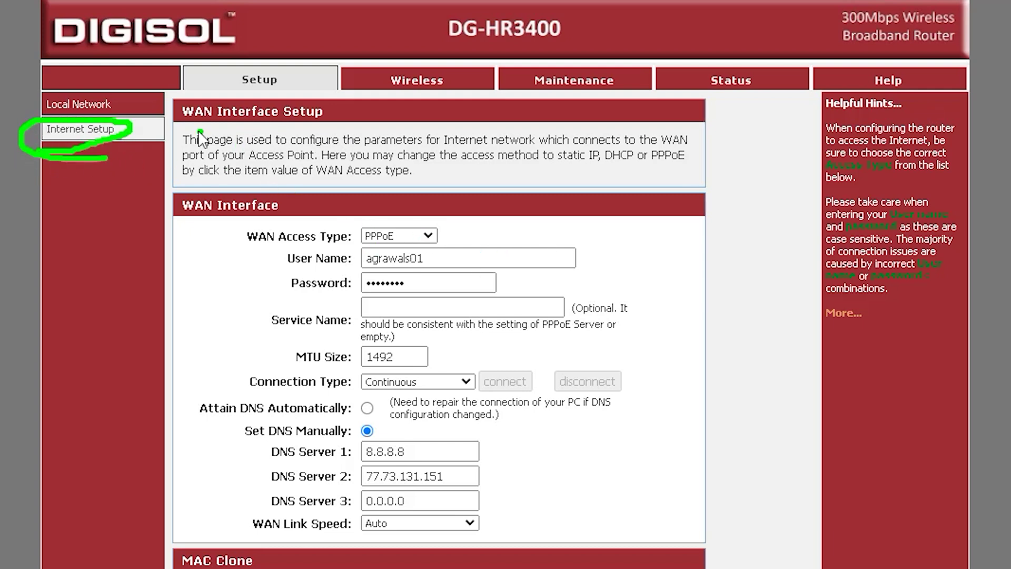
{"action": "mouse_move", "coordinate": [171, 127]}
{"action": "left_mouse_down"}
{"action": "mouse_move", "coordinate": [302, 126]}
{"action": "mouse_move", "coordinate": [338, 111]}
{"action": "mouse_move", "coordinate": [188, 94]}
{"action": "mouse_move", "coordinate": [148, 125]}
{"action": "mouse_move", "coordinate": [245, 135]}
{"action": "left_mouse_up"}
{"action": "mouse_move", "coordinate": [335, 122]}
{"action": "left_mouse_down"}
{"action": "mouse_move", "coordinate": [462, 126]}
{"action": "mouse_move", "coordinate": [511, 196]}
{"action": "mouse_move", "coordinate": [447, 232]}
{"action": "left_mouse_up"}
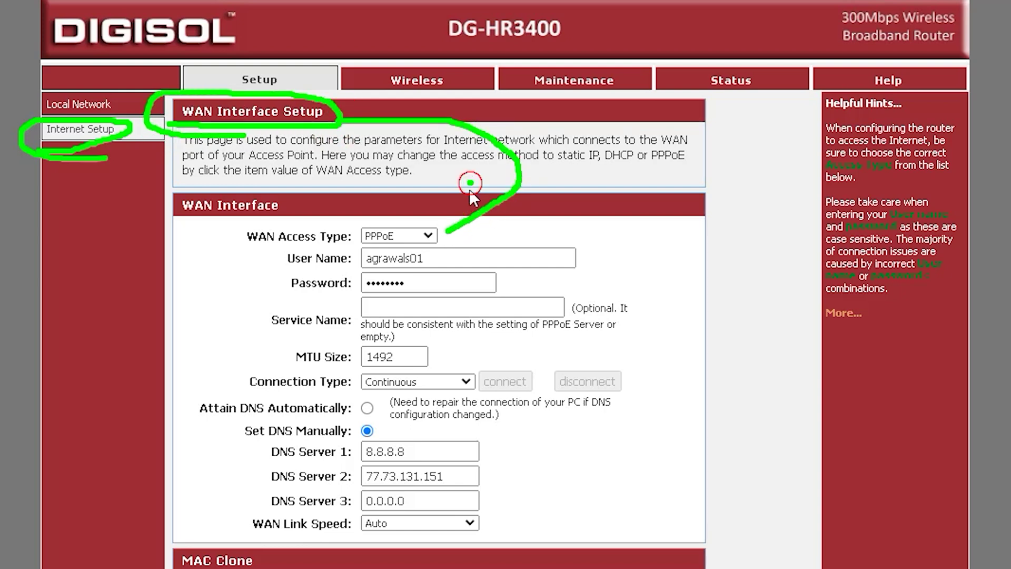
{"action": "mouse_move", "coordinate": [470, 182]}
{"action": "left_mouse_down"}
{"action": "mouse_move", "coordinate": [446, 232]}
{"action": "mouse_move", "coordinate": [558, 245]}
{"action": "left_mouse_up"}
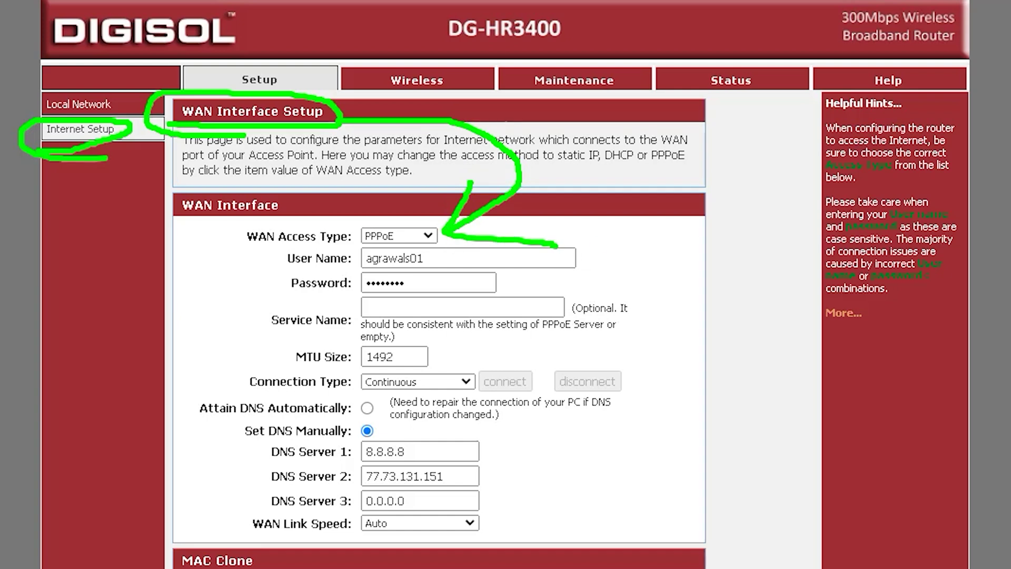
{"action": "left_click", "coordinate": [431, 235]}
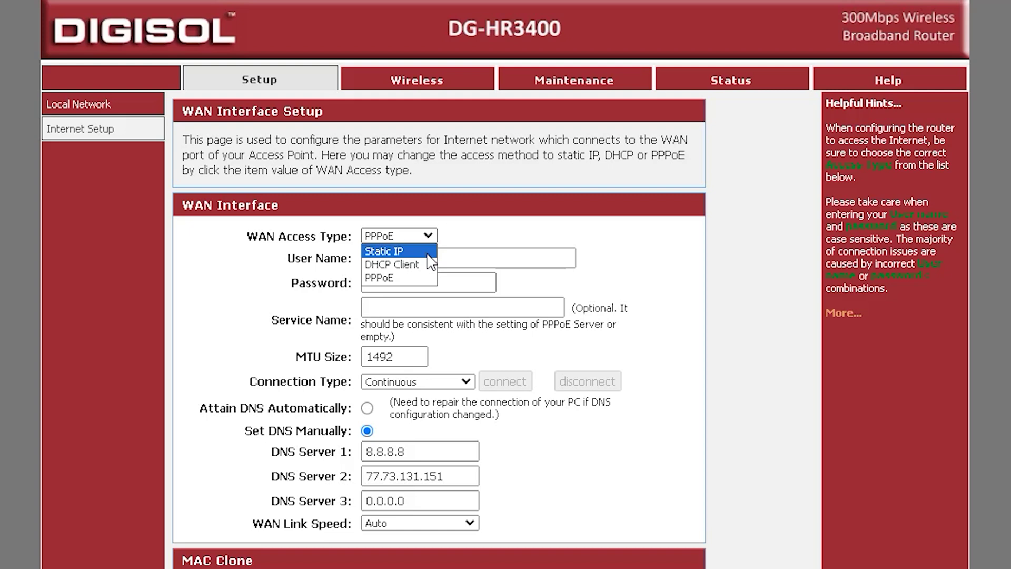
{"action": "key", "text": "Escape"}
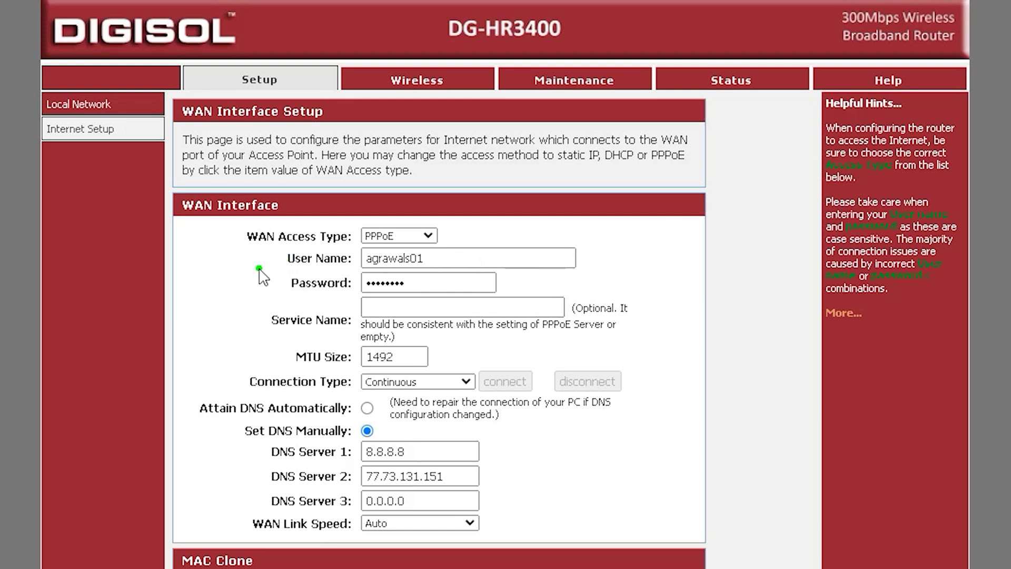
Point out the PPPoE User Name and Password fields.
{"action": "left_click_drag", "start_coordinate": [258, 269], "coordinate": [373, 271]}
{"action": "left_click_drag", "start_coordinate": [262, 299], "coordinate": [352, 302]}
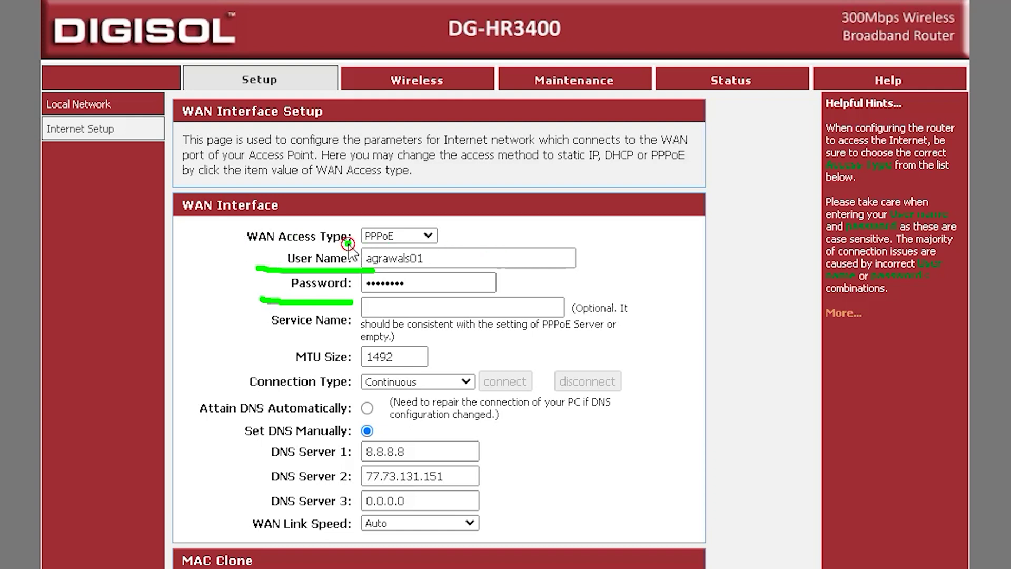
{"action": "mouse_move", "coordinate": [348, 244]}
{"action": "left_mouse_down"}
{"action": "mouse_move", "coordinate": [445, 226]}
{"action": "mouse_move", "coordinate": [345, 235]}
{"action": "mouse_move", "coordinate": [349, 246]}
{"action": "left_mouse_up"}
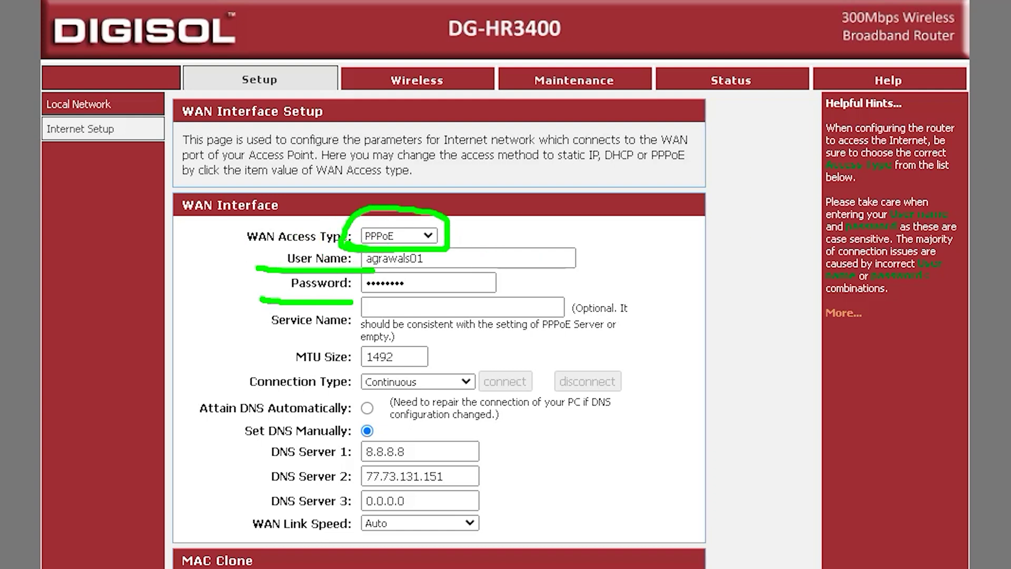
{"action": "key", "text": "Escape"}
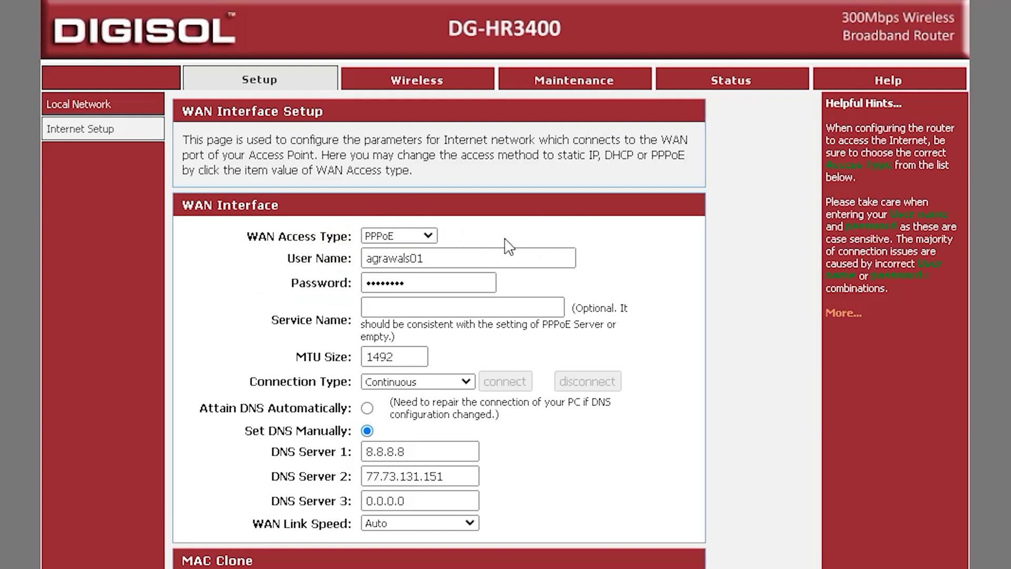
{"action": "left_click", "coordinate": [406, 237]}
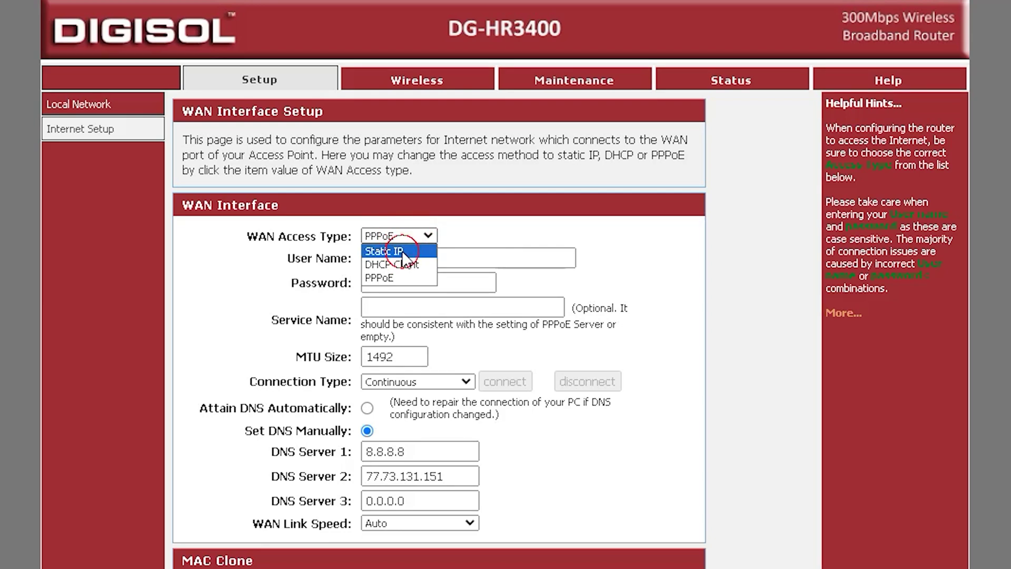
Switch WAN access to Static IP and highlight its IP address, subnet mask, gateway and DNS fields.
{"action": "left_click", "coordinate": [400, 249]}
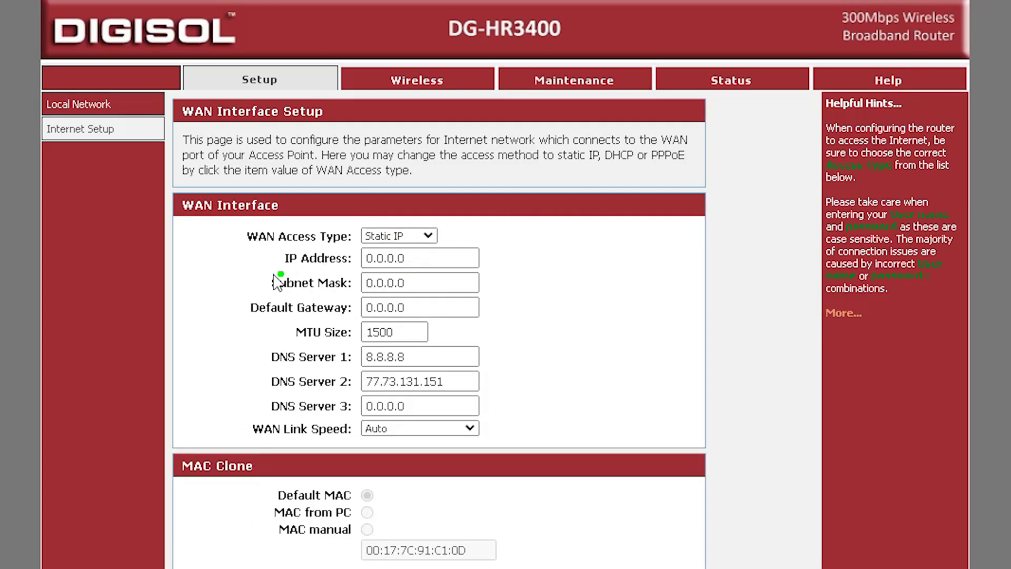
{"action": "left_click_drag", "start_coordinate": [265, 270], "coordinate": [410, 270]}
{"action": "left_click_drag", "start_coordinate": [255, 294], "coordinate": [375, 298]}
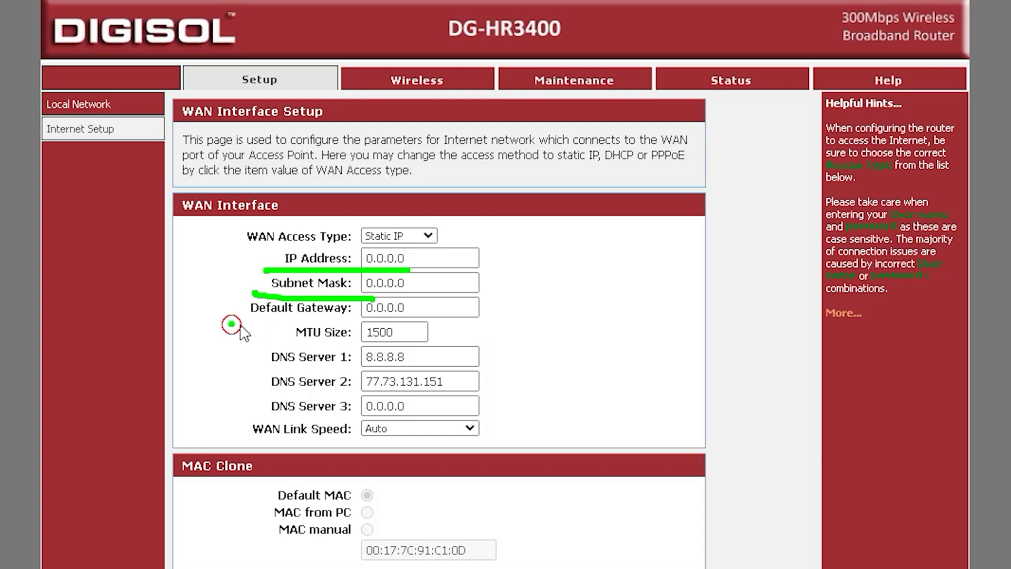
{"action": "left_click_drag", "start_coordinate": [230, 322], "coordinate": [378, 323]}
{"action": "mouse_move", "coordinate": [320, 364]}
{"action": "left_mouse_down"}
{"action": "mouse_move", "coordinate": [343, 364]}
{"action": "mouse_move", "coordinate": [295, 329]}
{"action": "mouse_move", "coordinate": [422, 492]}
{"action": "mouse_move", "coordinate": [374, 348]}
{"action": "left_mouse_up"}
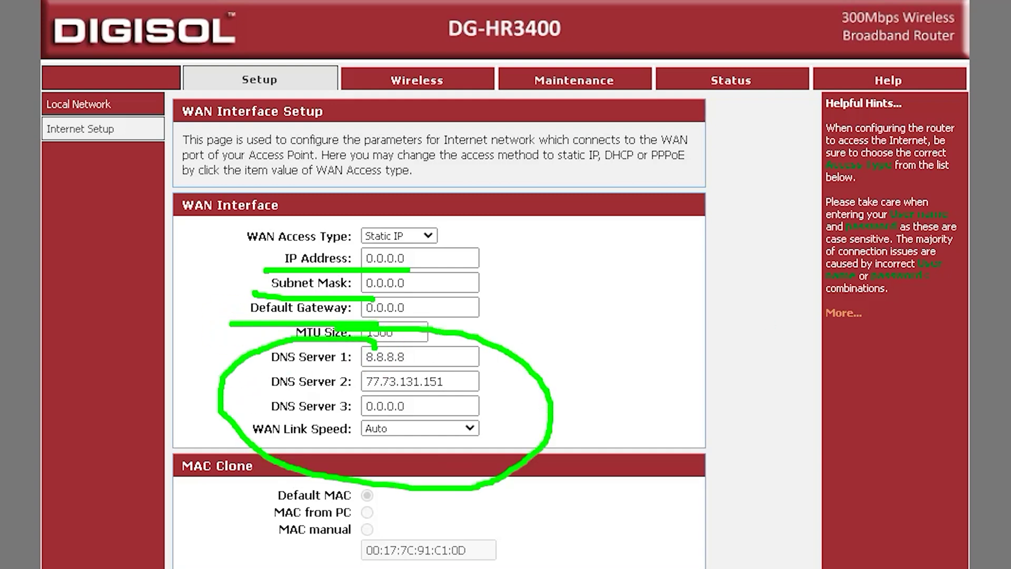
{"action": "key", "text": "Escape"}
{"action": "left_click", "coordinate": [468, 429]}
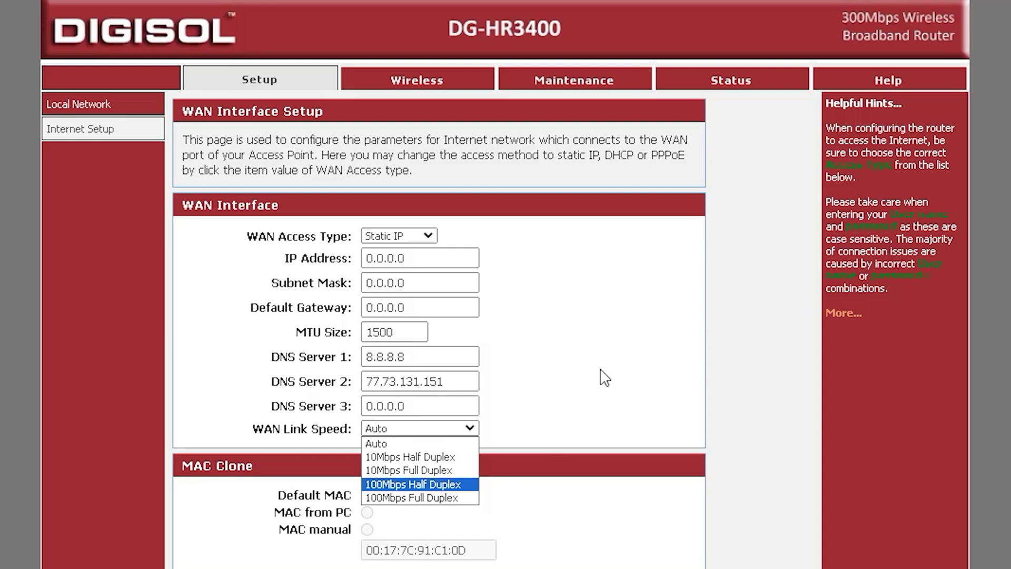
{"action": "left_click", "coordinate": [608, 366]}
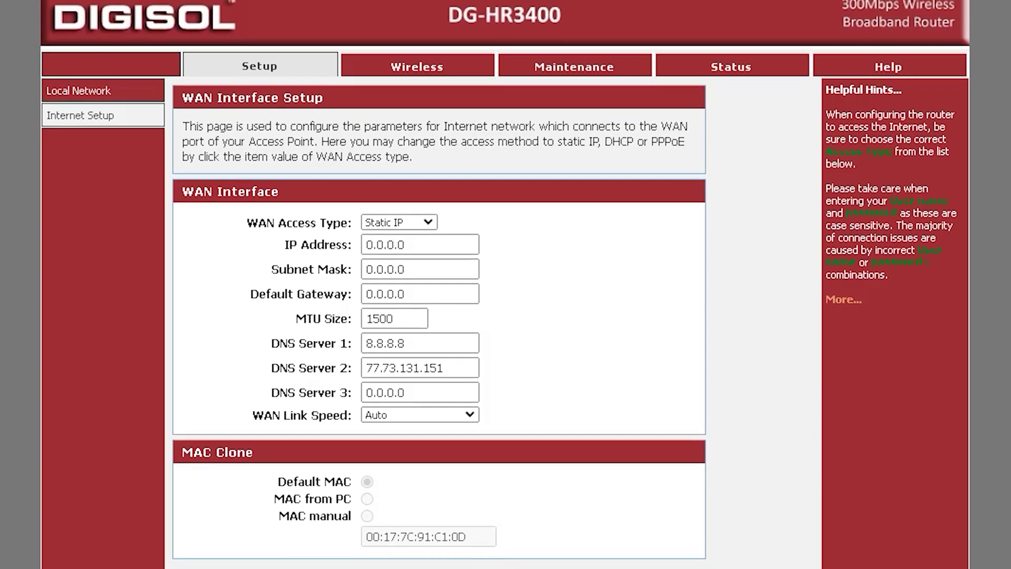
{"action": "mouse_move", "coordinate": [176, 450]}
{"action": "left_mouse_down"}
{"action": "mouse_move", "coordinate": [248, 488]}
{"action": "mouse_move", "coordinate": [147, 435]}
{"action": "mouse_move", "coordinate": [237, 482]}
{"action": "left_mouse_up"}
{"action": "mouse_move", "coordinate": [277, 432]}
{"action": "left_mouse_down"}
{"action": "mouse_move", "coordinate": [546, 490]}
{"action": "mouse_move", "coordinate": [513, 519]}
{"action": "left_mouse_up"}
{"action": "mouse_move", "coordinate": [524, 470]}
{"action": "left_mouse_down"}
{"action": "mouse_move", "coordinate": [514, 506]}
{"action": "mouse_move", "coordinate": [560, 501]}
{"action": "left_mouse_up"}
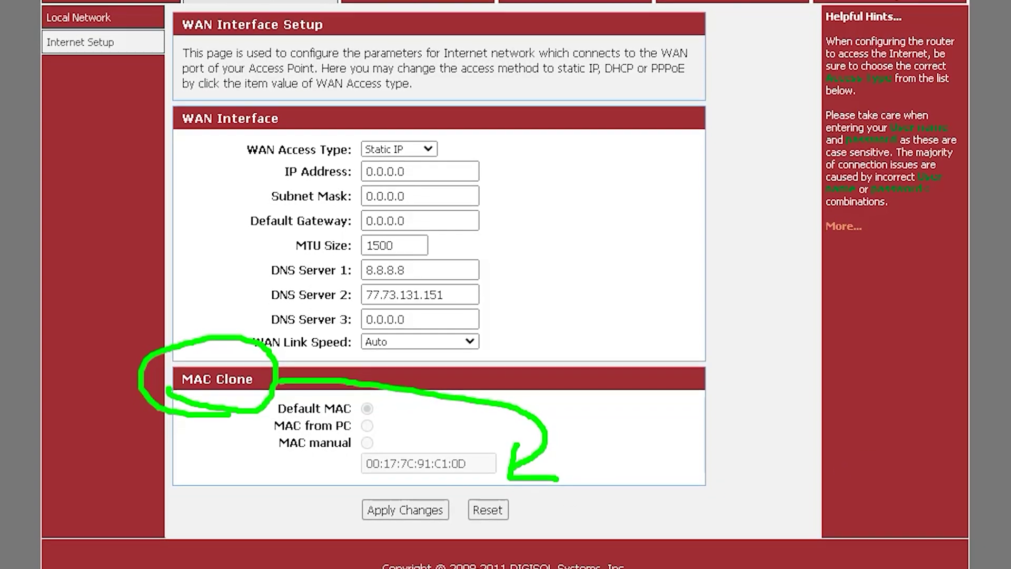
{"action": "key", "text": "Escape"}
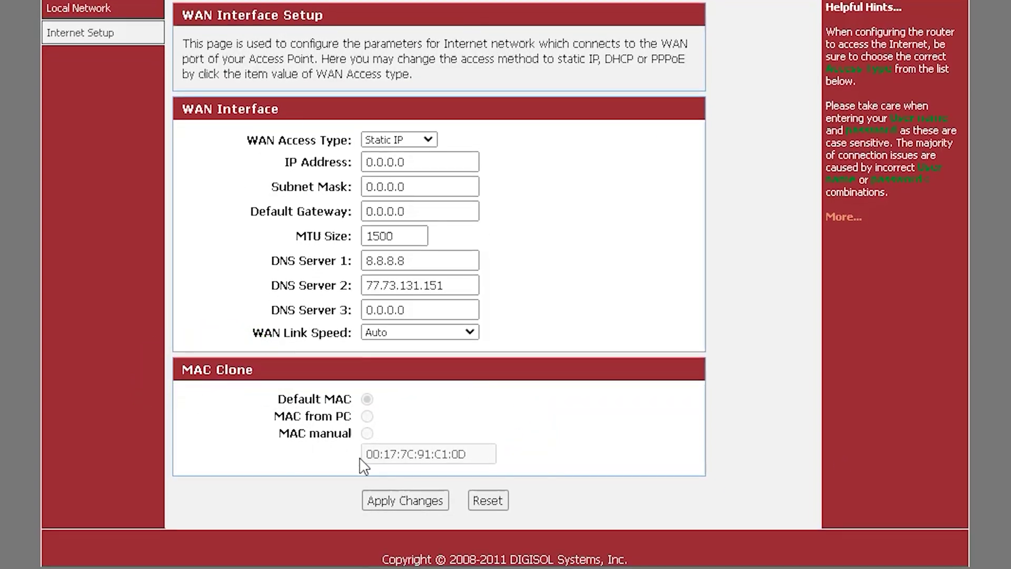
{"action": "left_click", "coordinate": [425, 137]}
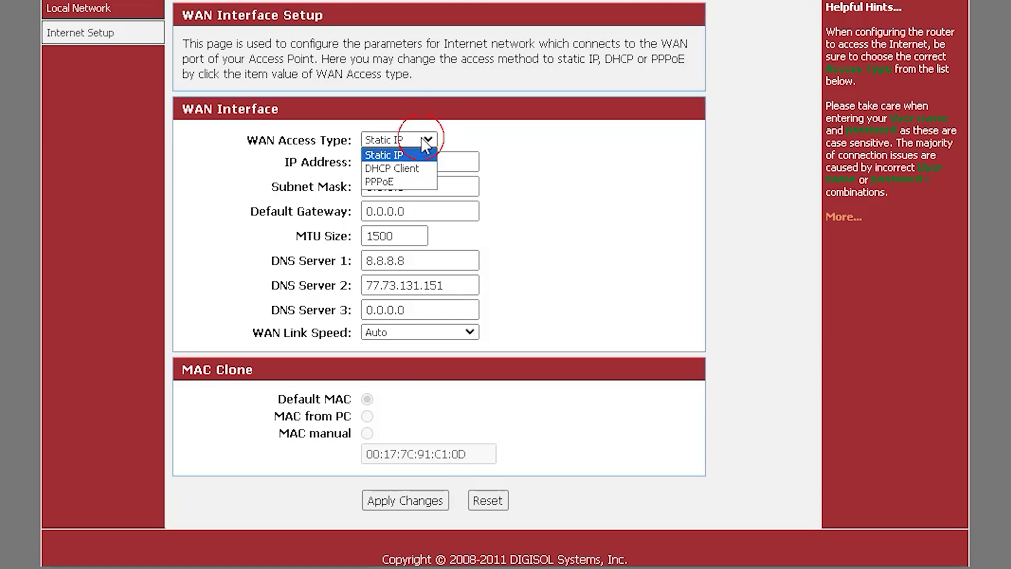
Cycle the WAN access type through DHCP Client and Static IP, ending on PPPoE.
{"action": "left_click", "coordinate": [414, 168]}
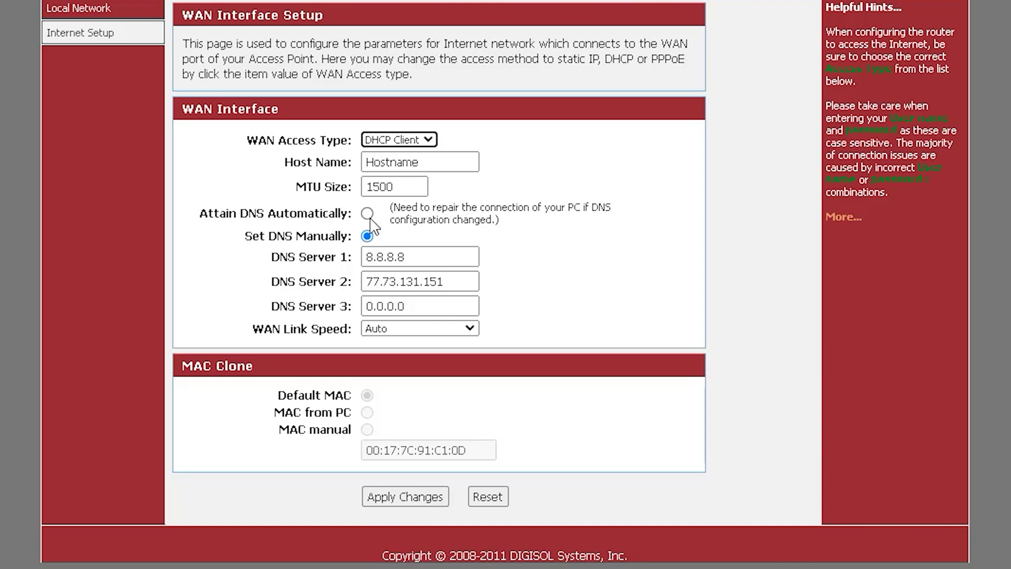
{"action": "left_click", "coordinate": [428, 141]}
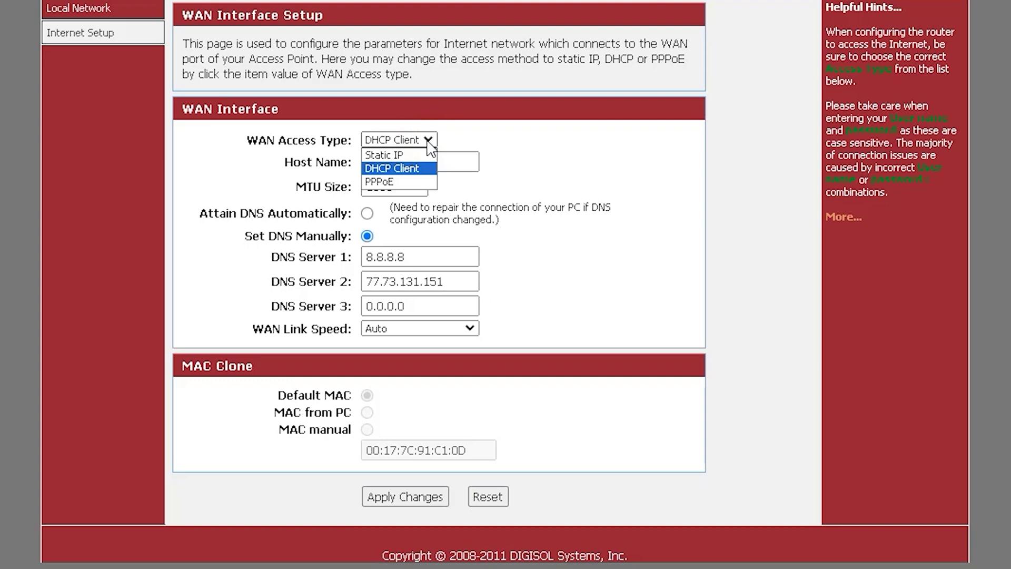
{"action": "left_click", "coordinate": [412, 154]}
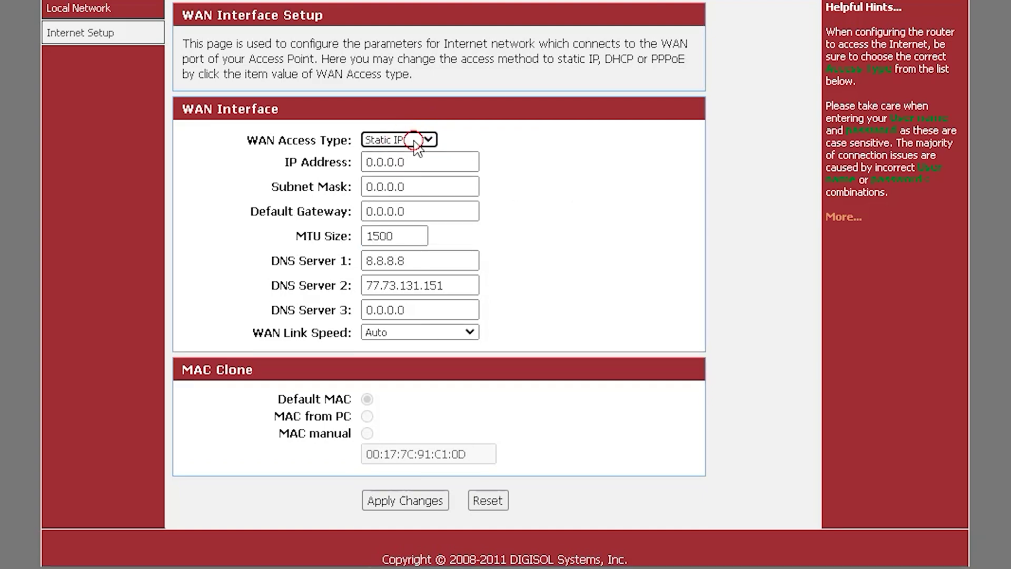
{"action": "left_click", "coordinate": [413, 140]}
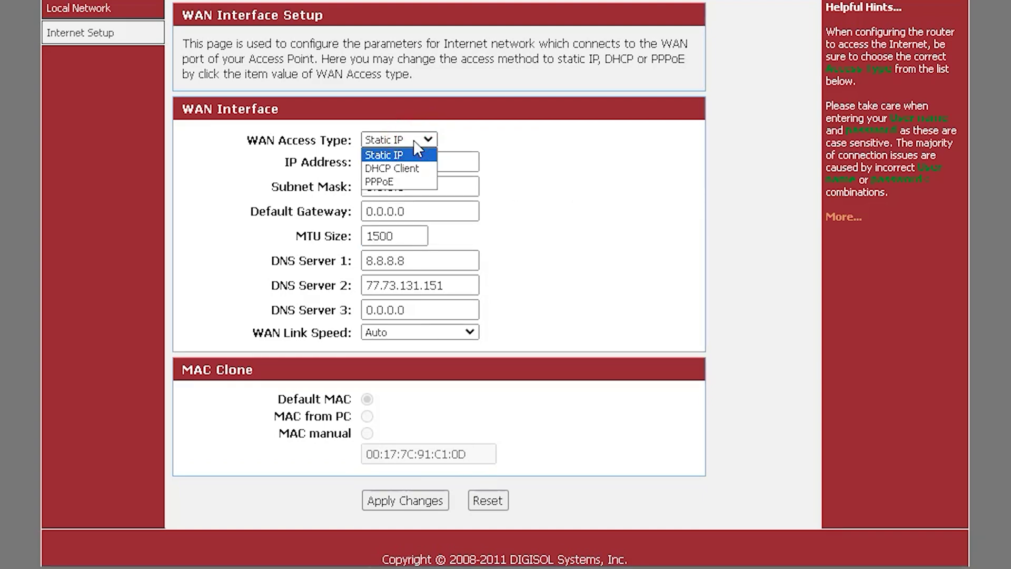
{"action": "left_click", "coordinate": [406, 182]}
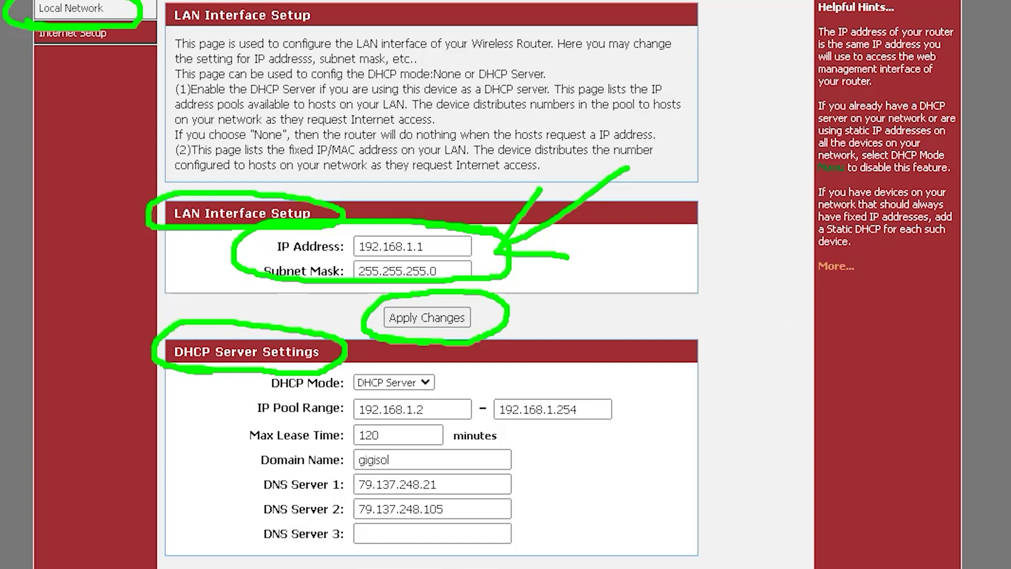
Keep DHCP Mode on DHCP Server and look through the DHCP pool settings.
{"action": "left_click", "coordinate": [424, 383]}
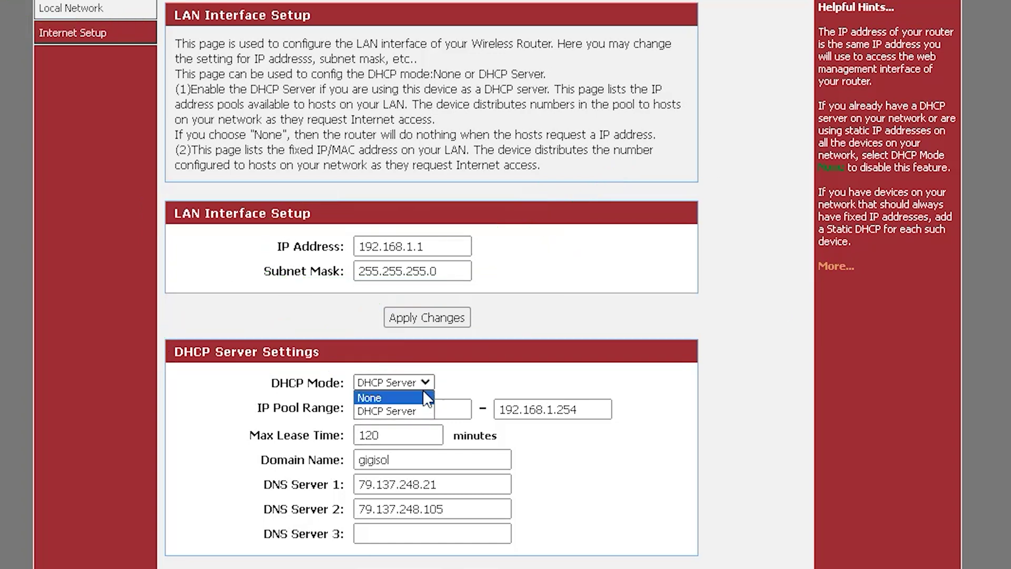
{"action": "left_click", "coordinate": [422, 411]}
{"action": "scroll", "coordinate": [756, 406], "scroll_direction": "down", "scroll_amount": 2}
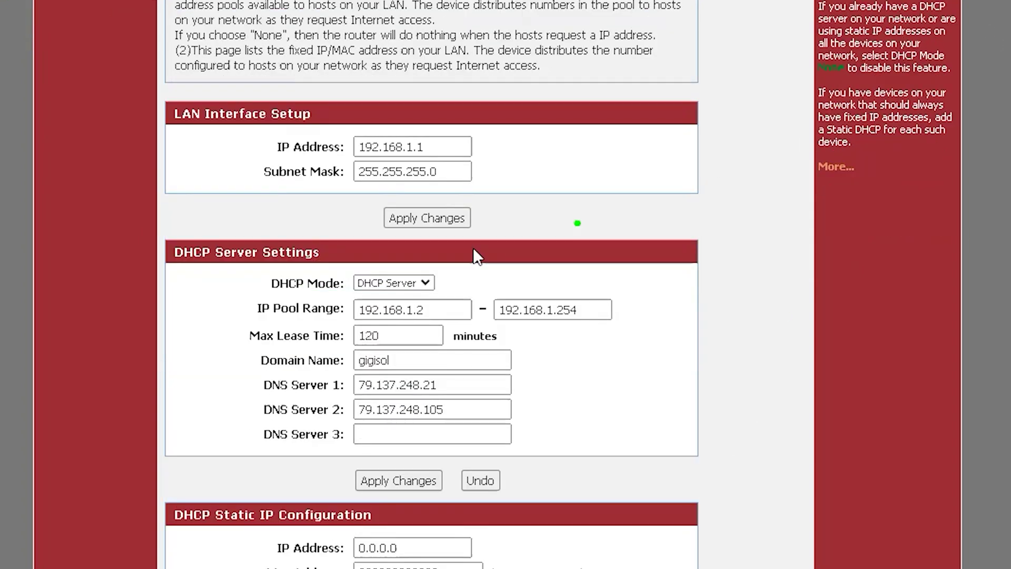
{"action": "mouse_move", "coordinate": [303, 311]}
{"action": "left_mouse_down"}
{"action": "mouse_move", "coordinate": [248, 319]}
{"action": "mouse_move", "coordinate": [349, 318]}
{"action": "left_mouse_up"}
{"action": "mouse_move", "coordinate": [410, 325]}
{"action": "left_mouse_down"}
{"action": "mouse_move", "coordinate": [505, 332]}
{"action": "mouse_move", "coordinate": [586, 304]}
{"action": "mouse_move", "coordinate": [262, 307]}
{"action": "mouse_move", "coordinate": [392, 324]}
{"action": "left_mouse_up"}
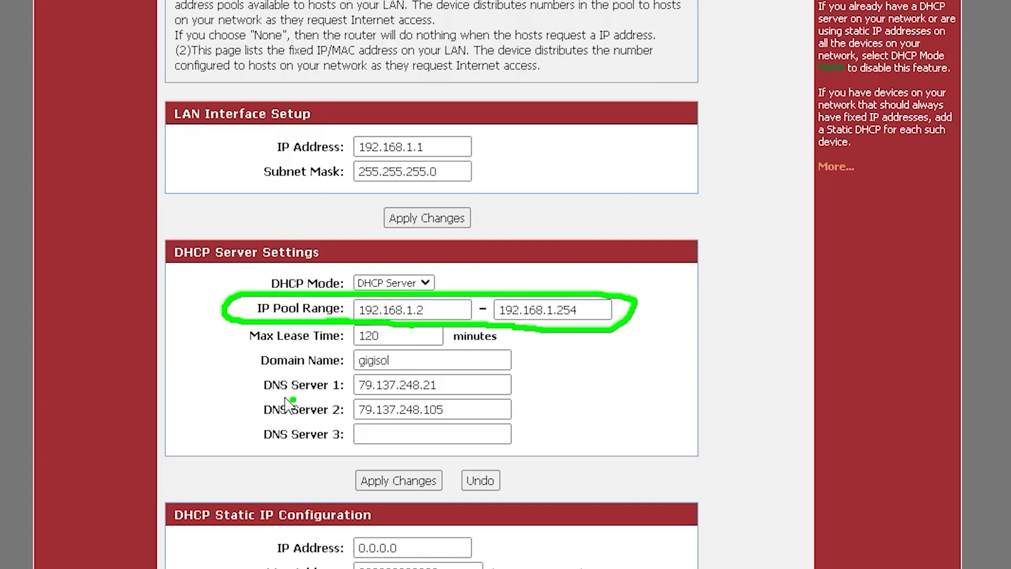
{"action": "left_click_drag", "start_coordinate": [250, 396], "coordinate": [350, 394]}
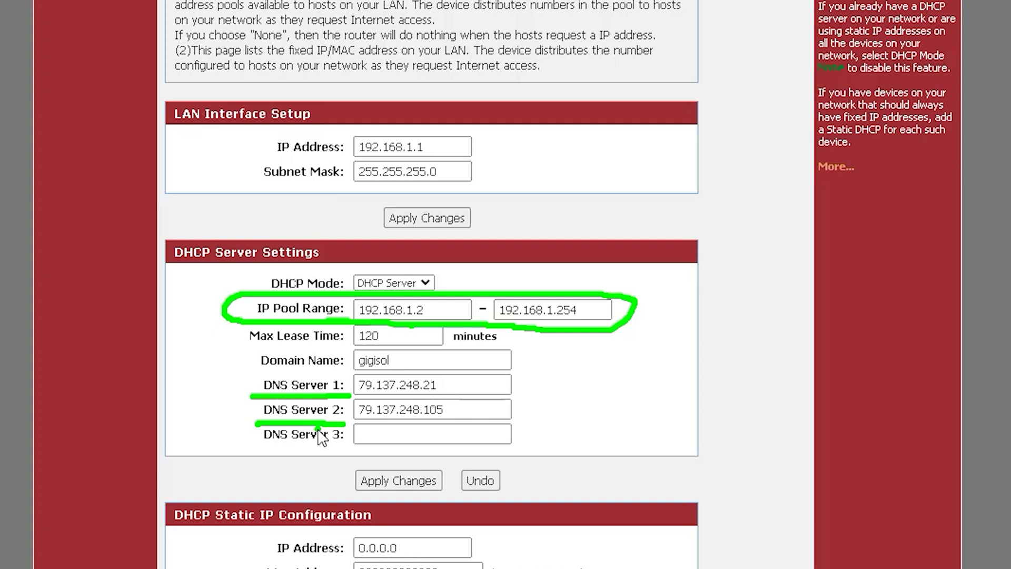
{"action": "mouse_move", "coordinate": [505, 524]}
{"action": "left_mouse_down"}
{"action": "mouse_move", "coordinate": [542, 477]}
{"action": "mouse_move", "coordinate": [402, 510]}
{"action": "left_mouse_up"}
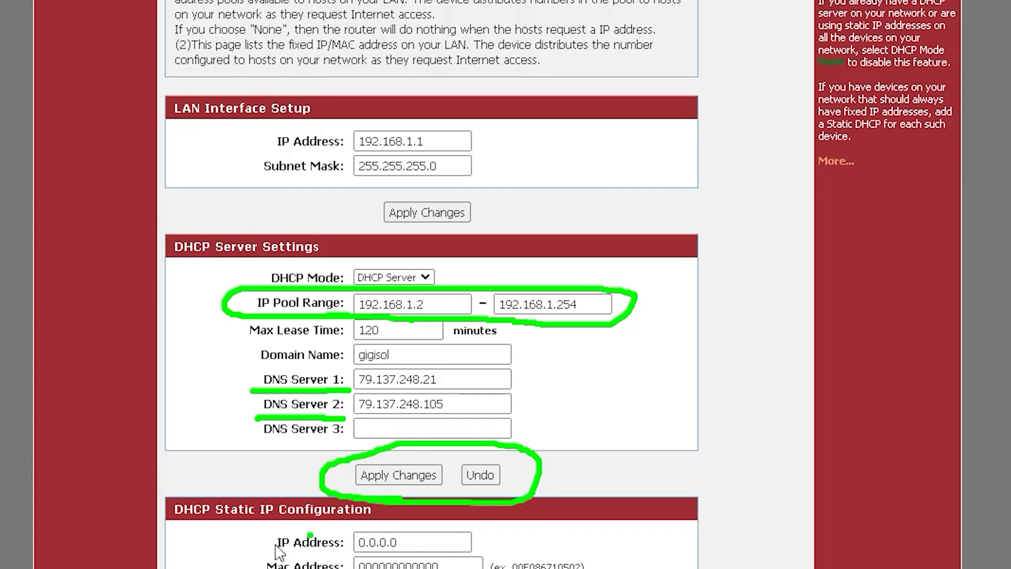
{"action": "mouse_move", "coordinate": [169, 523]}
{"action": "left_mouse_down"}
{"action": "mouse_move", "coordinate": [371, 521]}
{"action": "mouse_move", "coordinate": [385, 490]}
{"action": "left_mouse_up"}
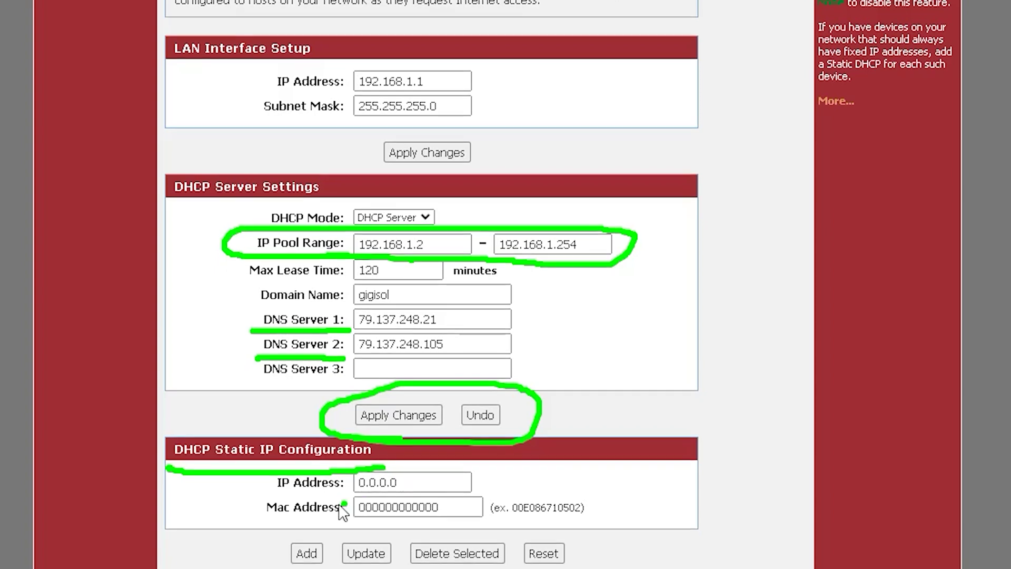
{"action": "left_click", "coordinate": [290, 557]}
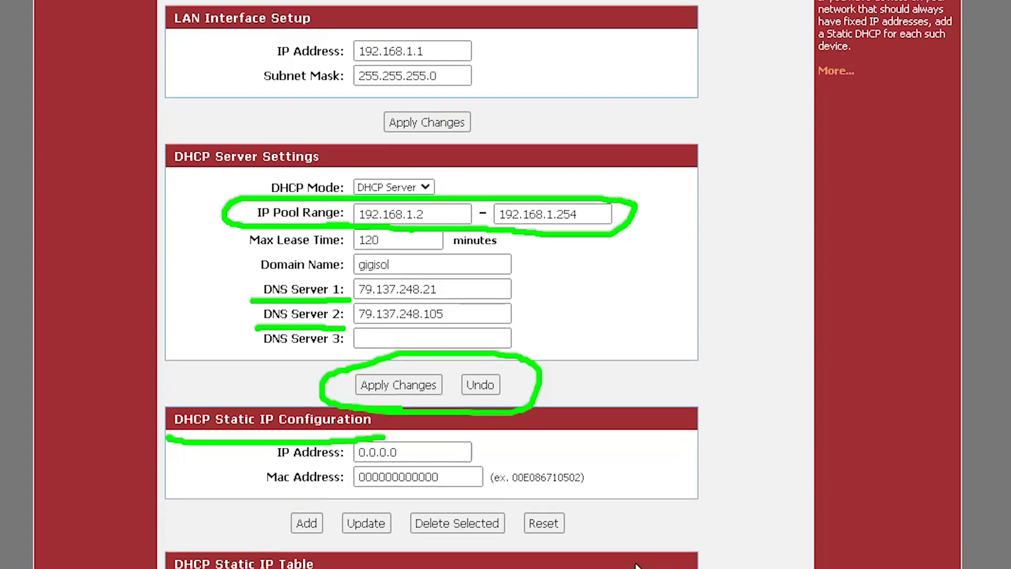
{"action": "left_click", "coordinate": [631, 543]}
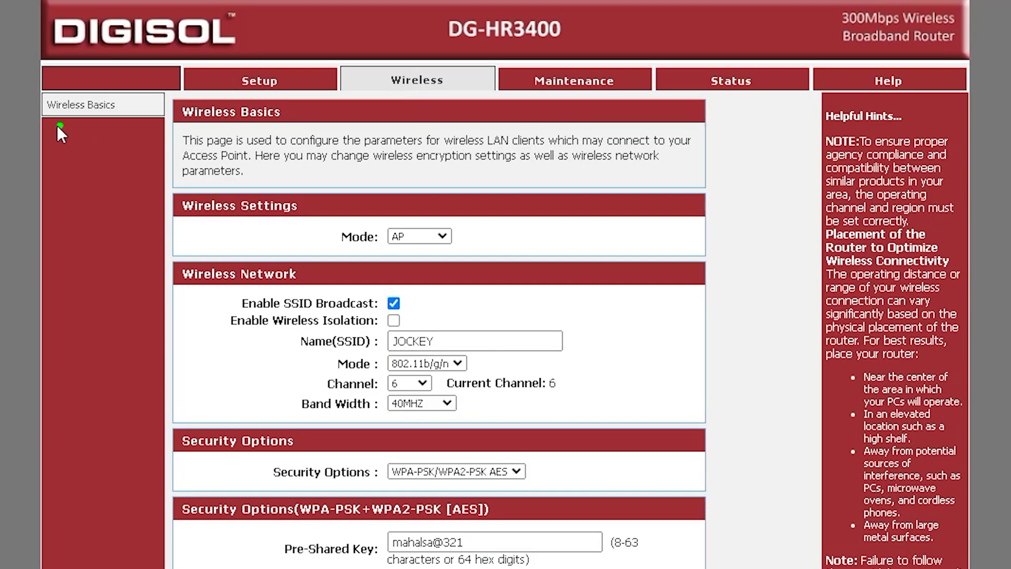
Try the Client, WDS and AP+WDS wireless modes in Wireless Basics.
{"action": "mouse_move", "coordinate": [59, 131]}
{"action": "left_mouse_down"}
{"action": "mouse_move", "coordinate": [142, 102]}
{"action": "mouse_move", "coordinate": [116, 135]}
{"action": "left_mouse_up"}
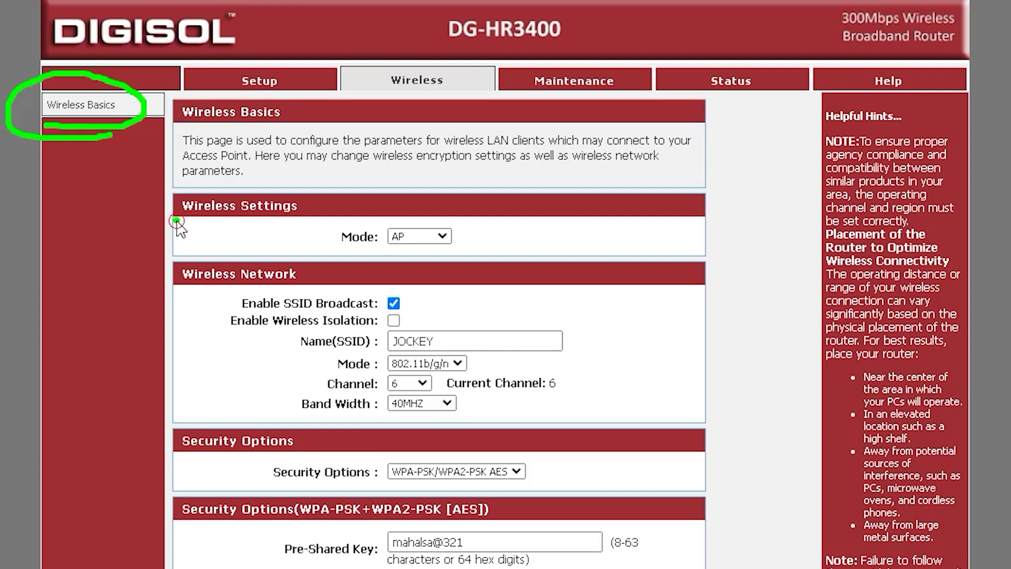
{"action": "mouse_move", "coordinate": [181, 224]}
{"action": "left_mouse_down"}
{"action": "mouse_move", "coordinate": [295, 185]}
{"action": "mouse_move", "coordinate": [220, 228]}
{"action": "left_mouse_up"}
{"action": "key", "text": "Escape"}
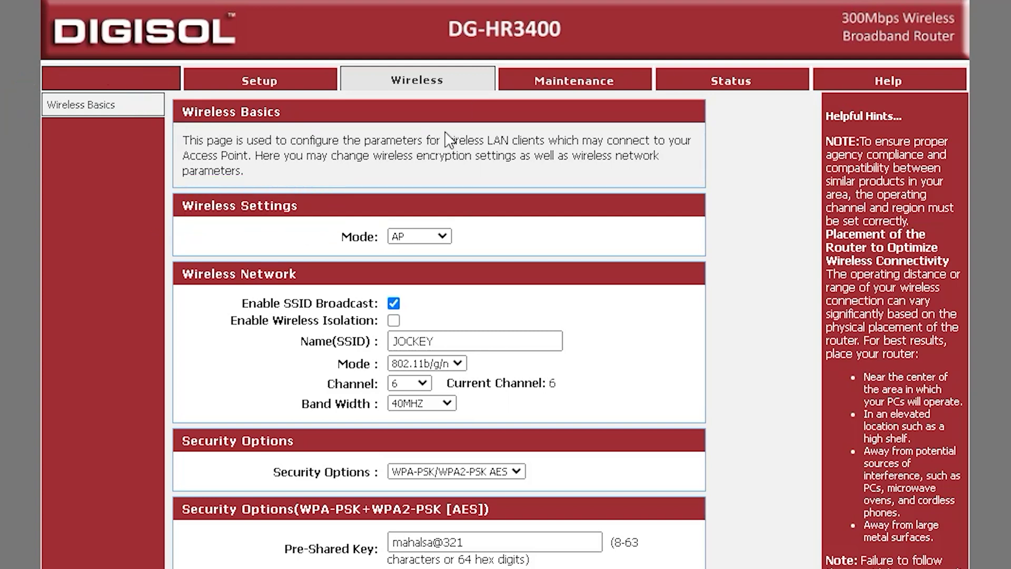
{"action": "left_click", "coordinate": [445, 239]}
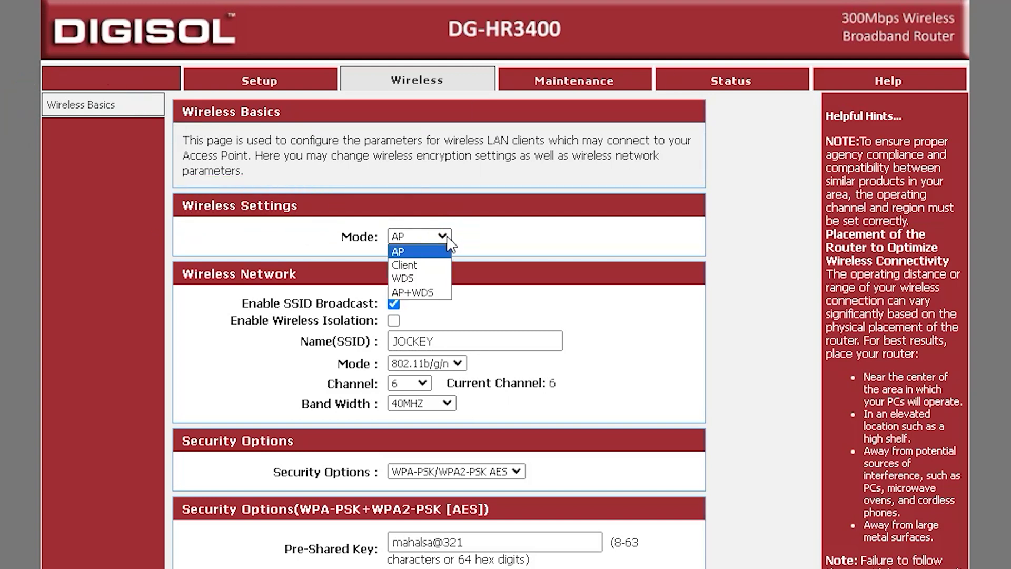
{"action": "left_click", "coordinate": [437, 265]}
{"action": "left_click", "coordinate": [444, 242]}
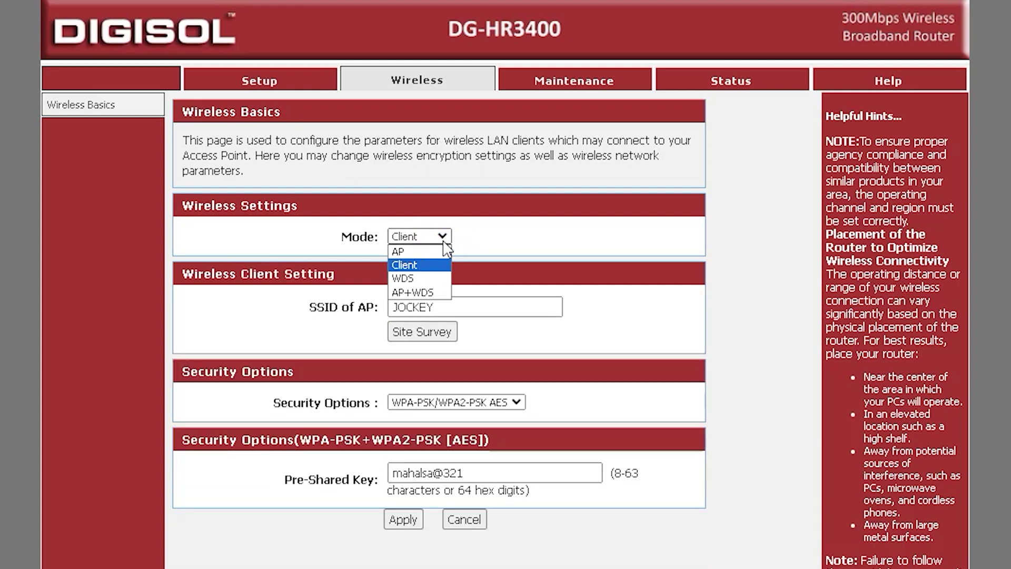
{"action": "left_click", "coordinate": [427, 280]}
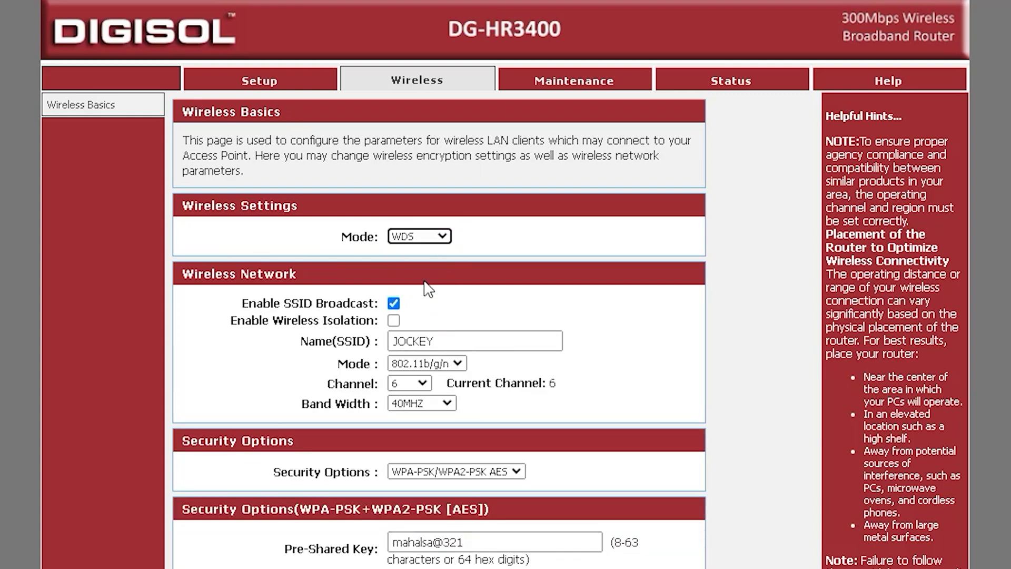
{"action": "left_click", "coordinate": [441, 241]}
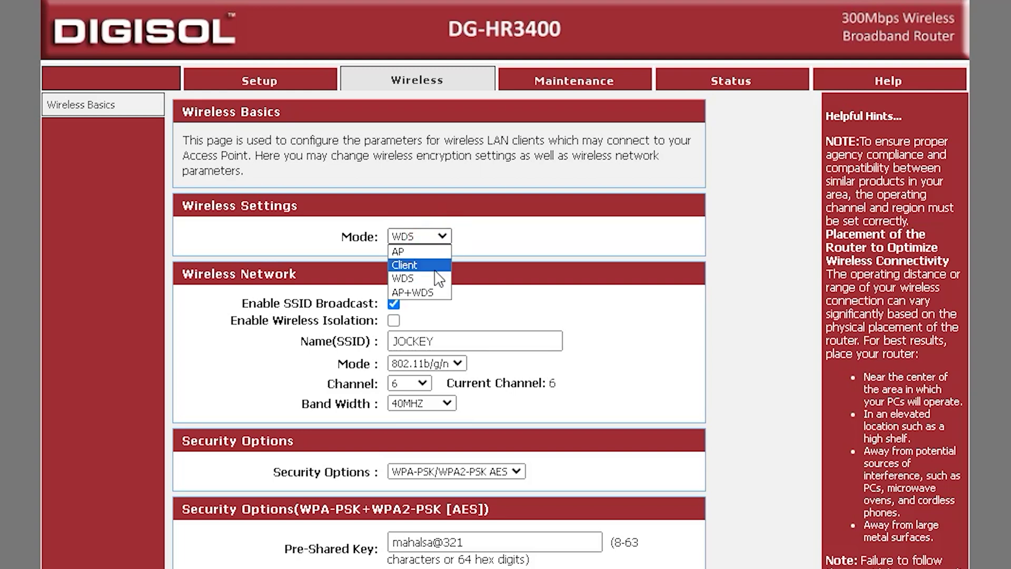
{"action": "left_click", "coordinate": [421, 290]}
Set the wireless mode back to Client and apply it, rebooting the router.
{"action": "left_click", "coordinate": [441, 236]}
{"action": "left_click", "coordinate": [421, 262]}
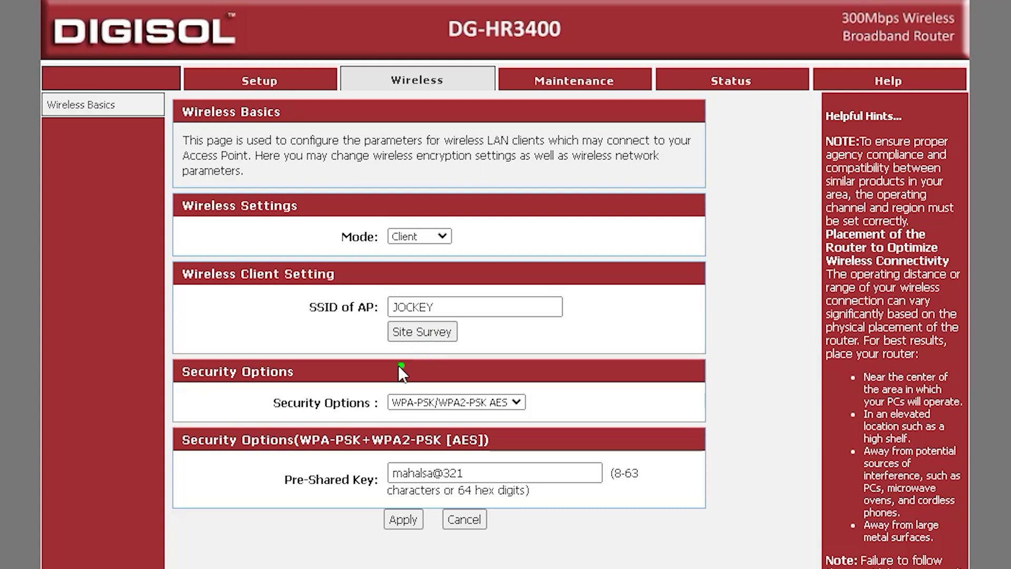
{"action": "mouse_move", "coordinate": [387, 371]}
{"action": "left_mouse_down"}
{"action": "mouse_move", "coordinate": [508, 335]}
{"action": "mouse_move", "coordinate": [385, 374]}
{"action": "mouse_move", "coordinate": [436, 364]}
{"action": "left_mouse_up"}
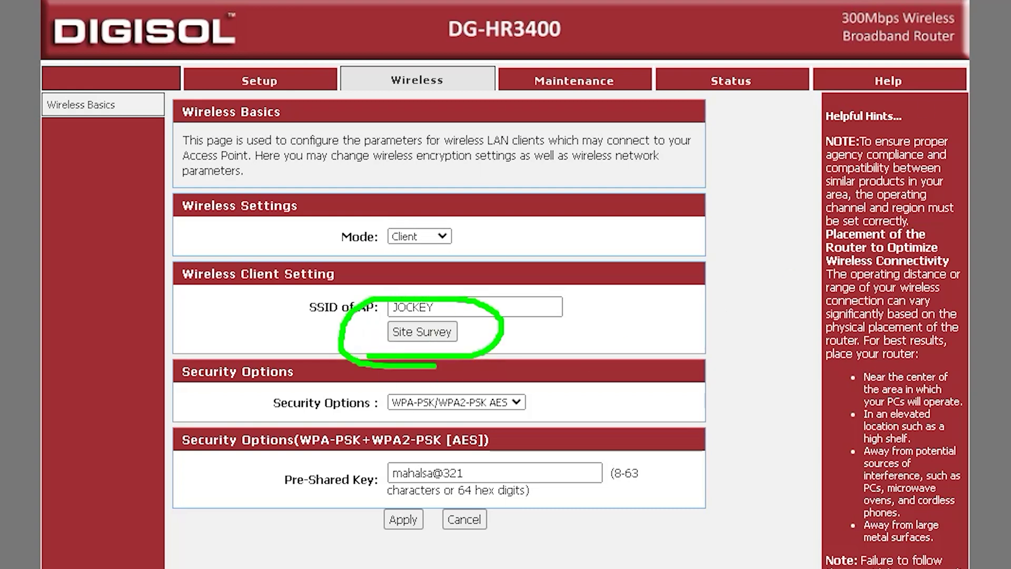
{"action": "left_click", "coordinate": [431, 336]}
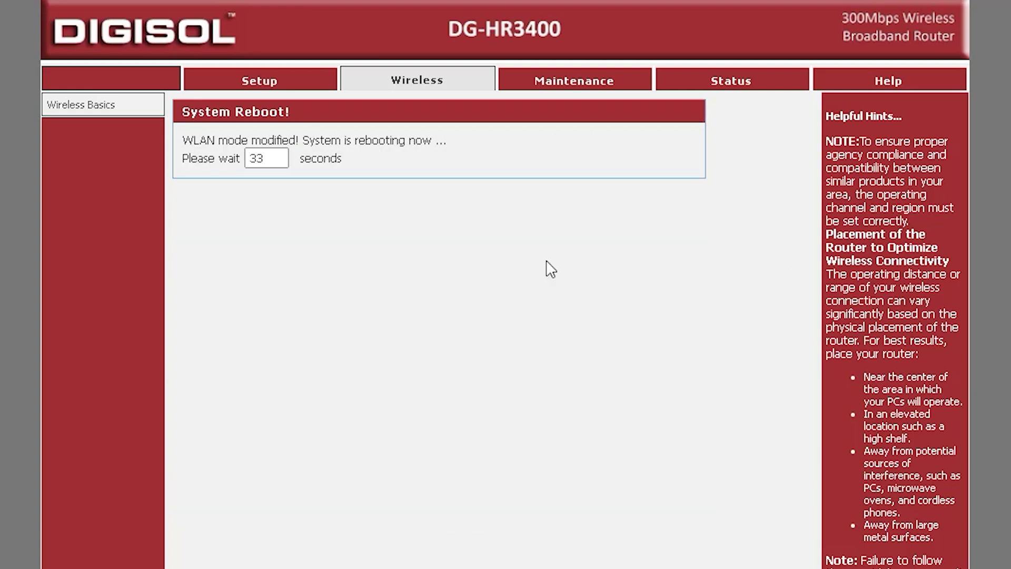